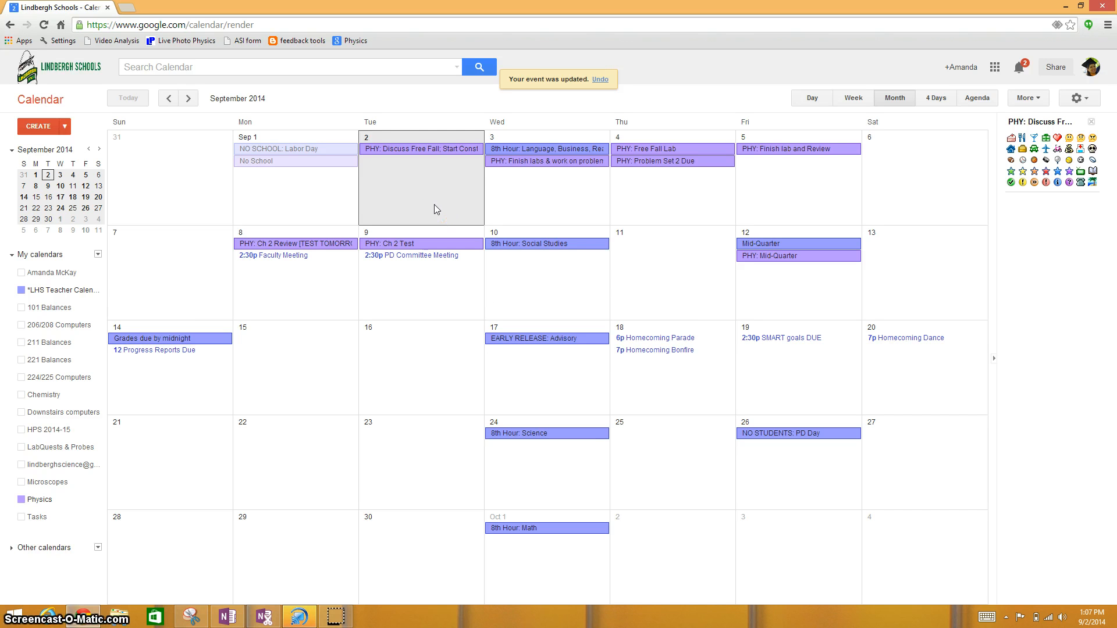
Step: Open the September 2 "PHY: Discuss Free Fall" event for editing and begin its description with <a href="
{"action": "left_click", "coordinate": [425, 152]}
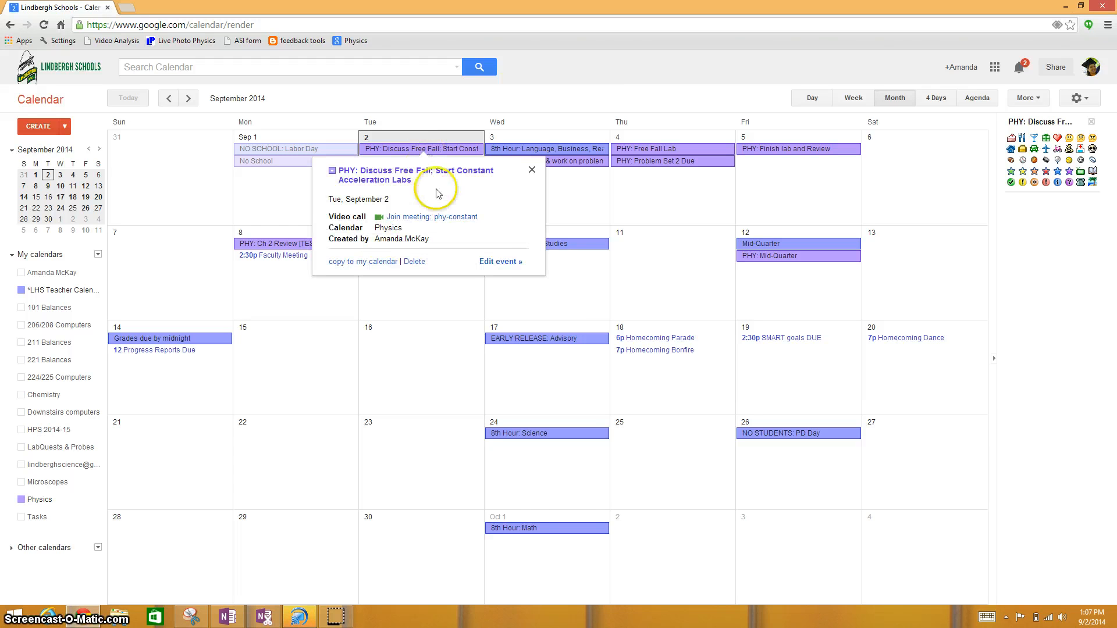
{"action": "left_click", "coordinate": [493, 263]}
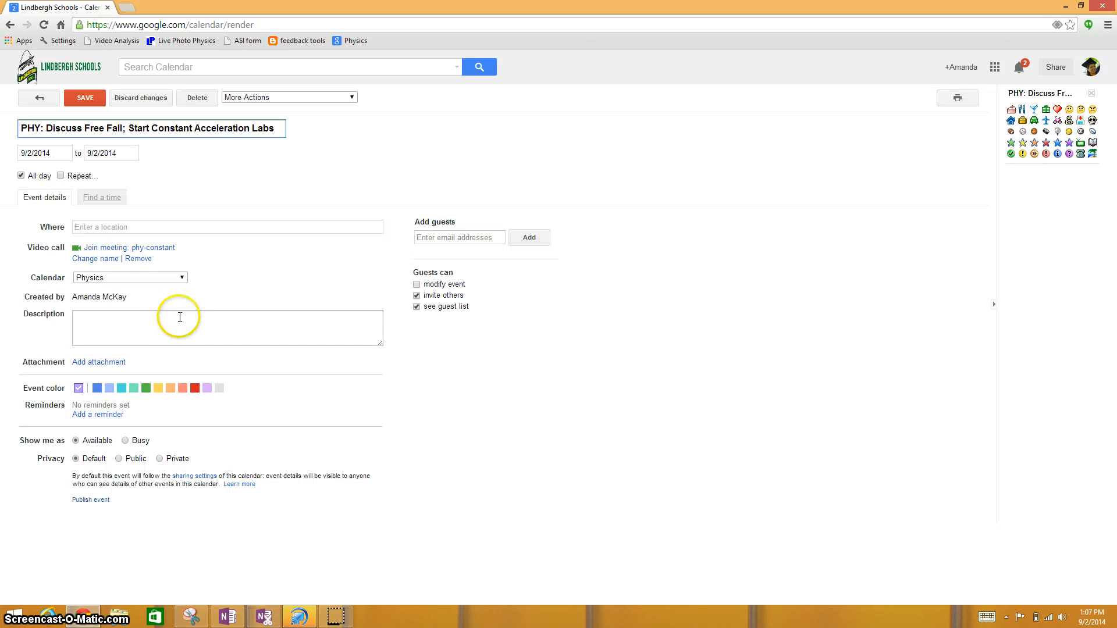
{"action": "left_click", "coordinate": [153, 333]}
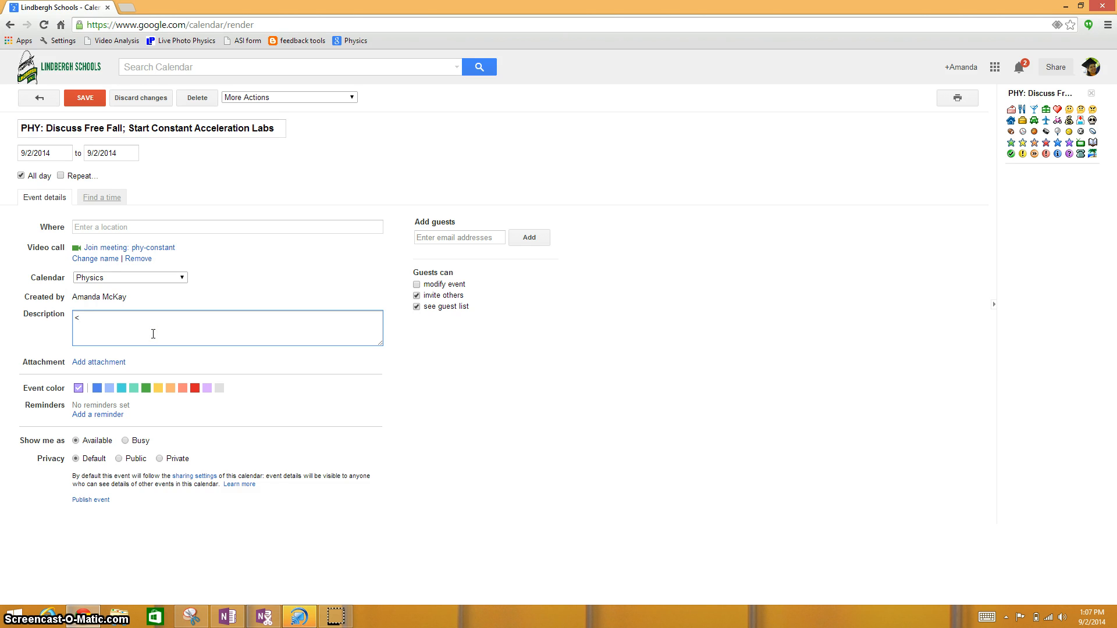
{"action": "type", "text": "<a"}
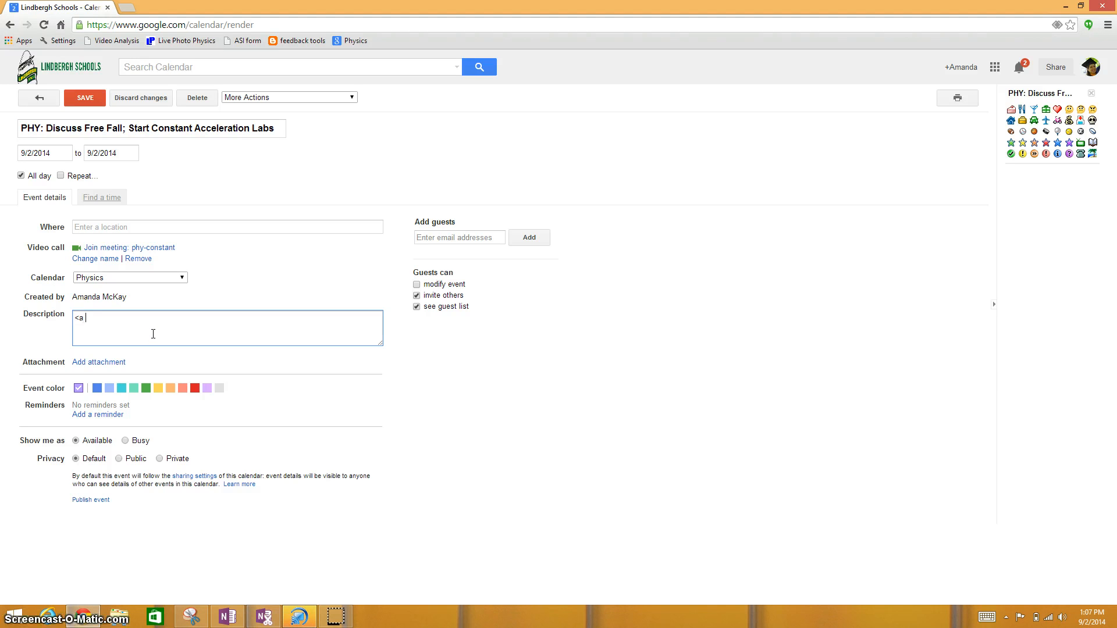
{"action": "type", "text": " href=\""}
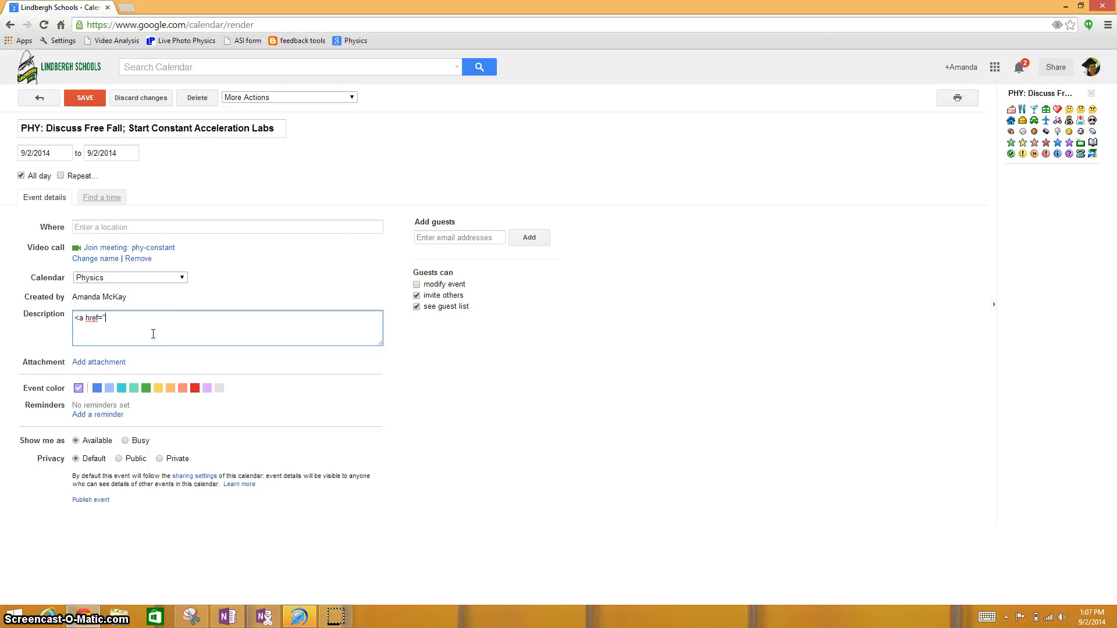
Step: Open physicsclassroom.com in a new browser tab and go to the 1-D Kinematics page of the Physics Tutorial
{"action": "left_click", "coordinate": [127, 7]}
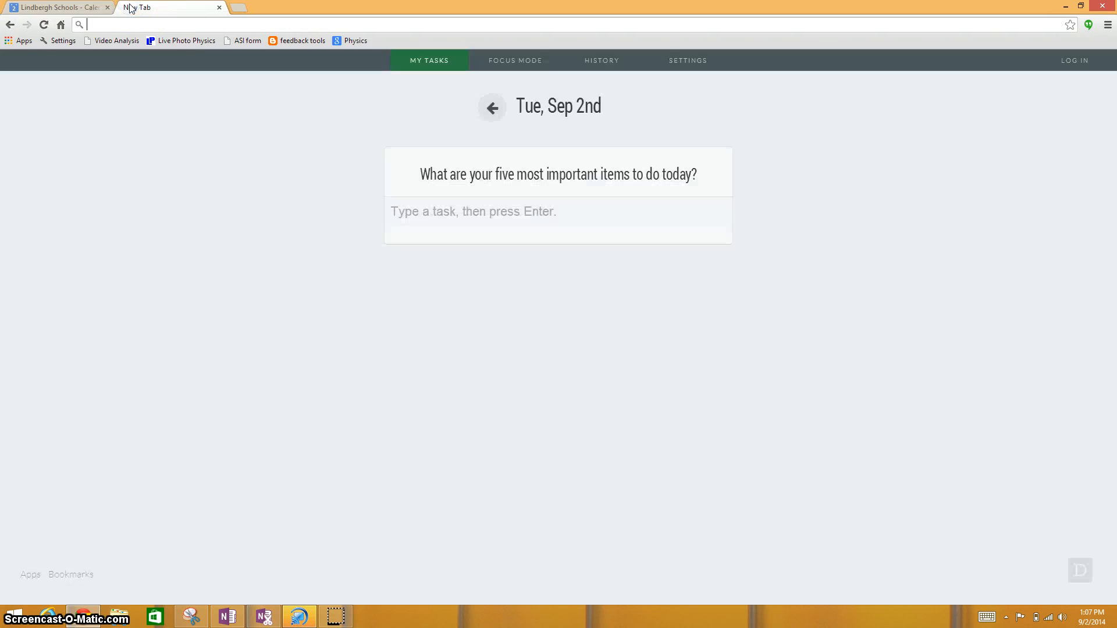
{"action": "type", "text": "physicsclassroom.com"}
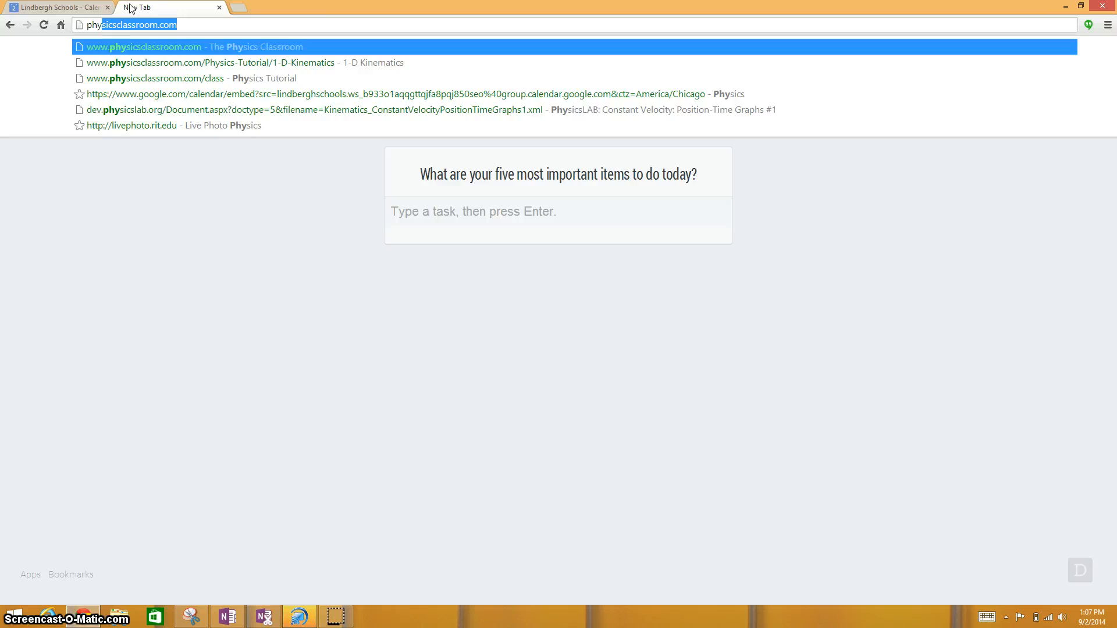
{"action": "key", "text": "Return"}
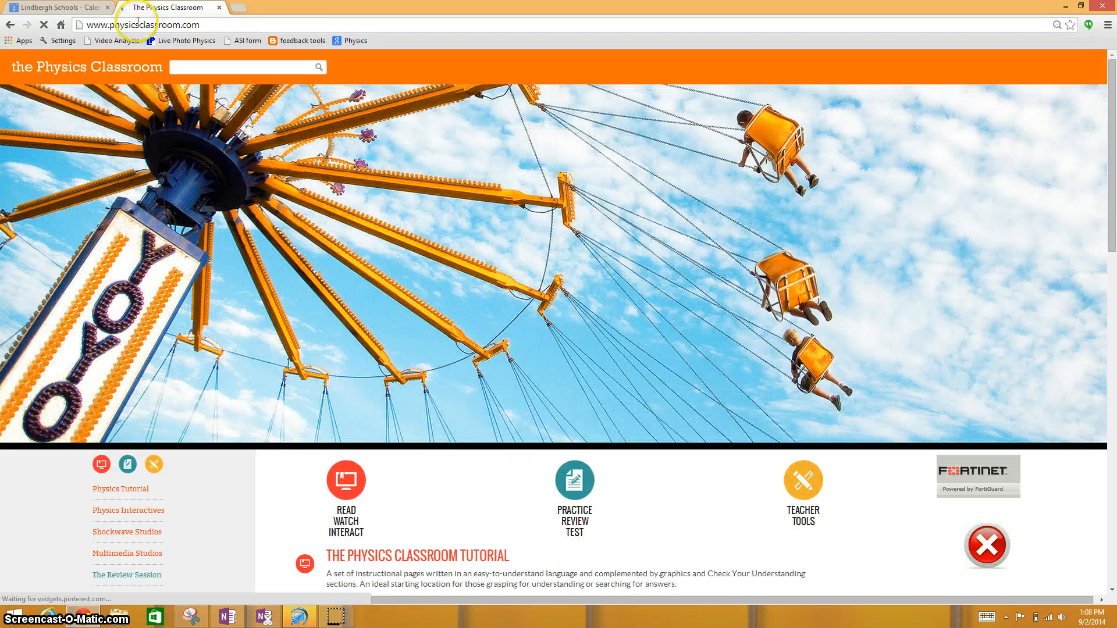
{"action": "left_click", "coordinate": [138, 23]}
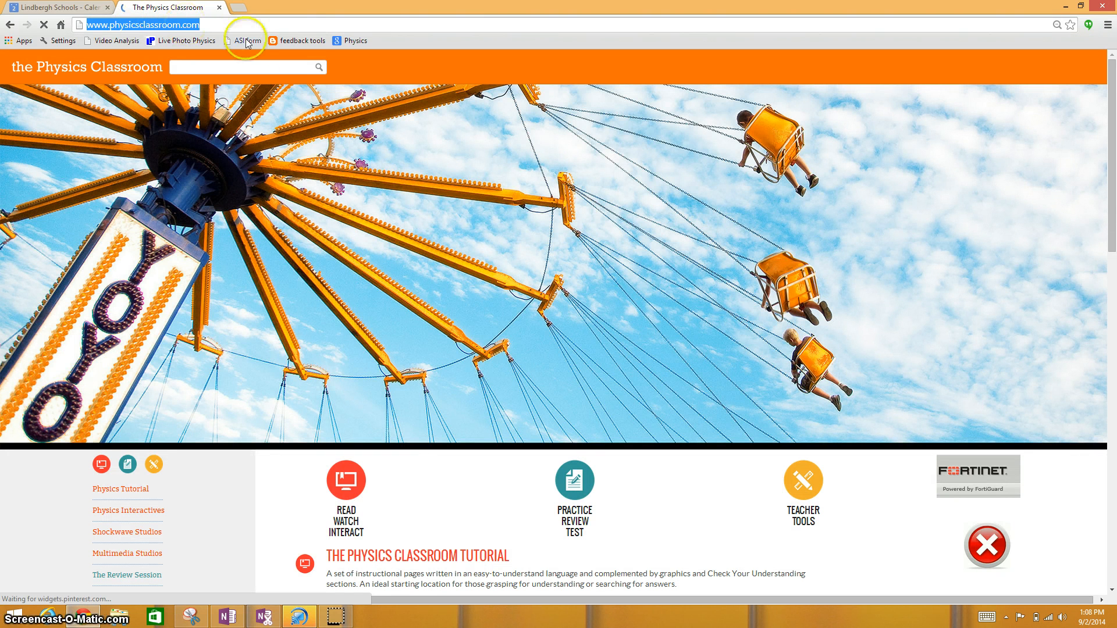
{"action": "left_click", "coordinate": [135, 491]}
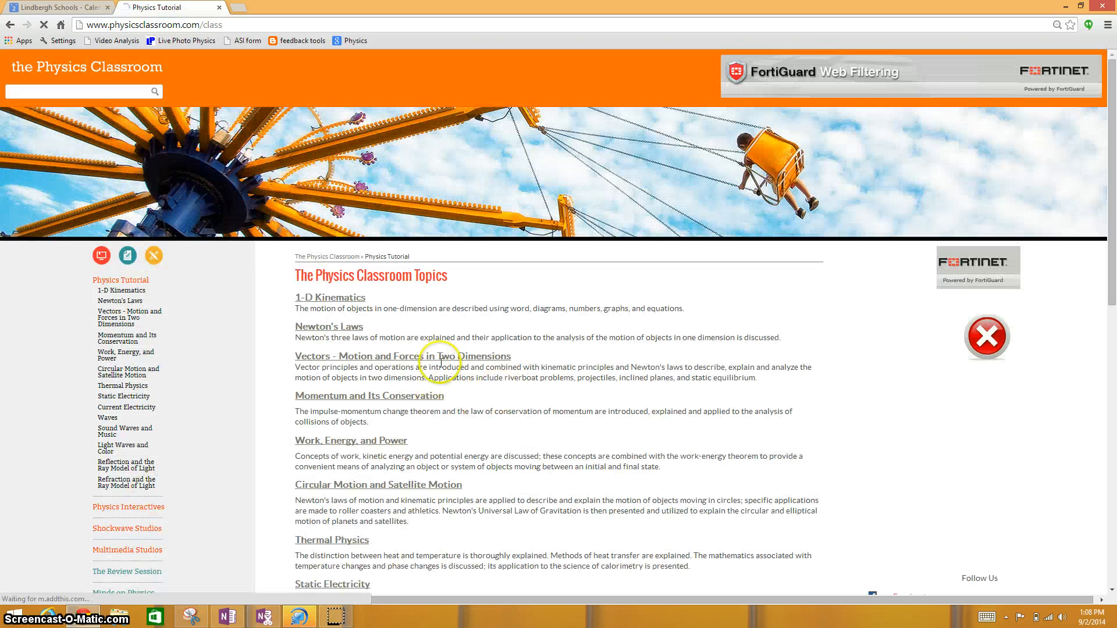
{"action": "left_click", "coordinate": [346, 299]}
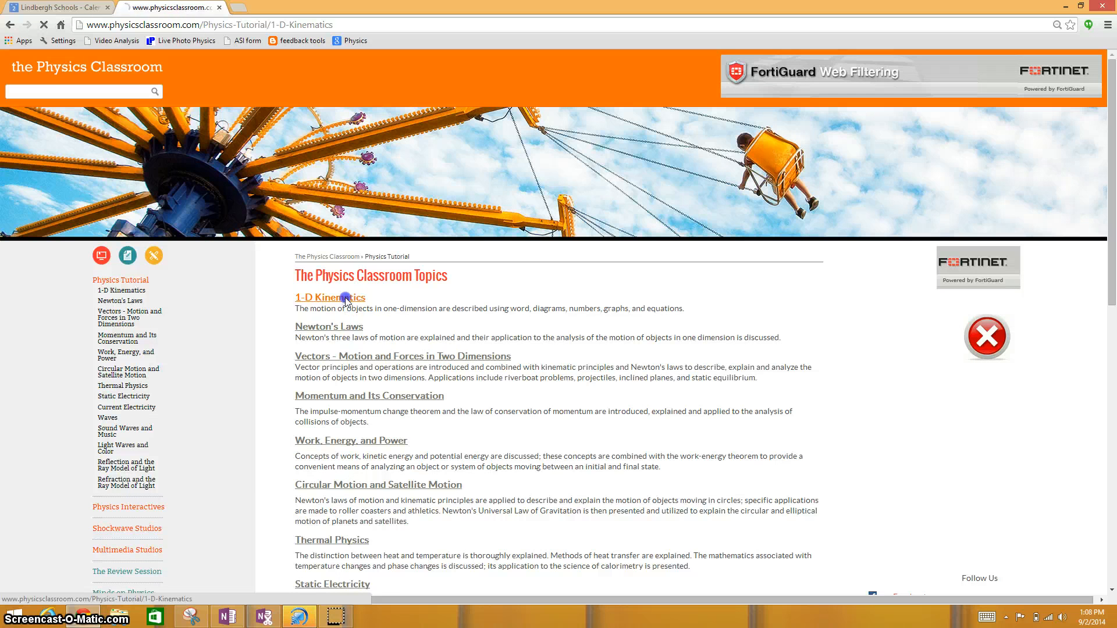
Step: Copy the 1-D Kinematics page's web address and paste it into the event description after the opening href quotation mark
{"action": "left_click", "coordinate": [155, 27]}
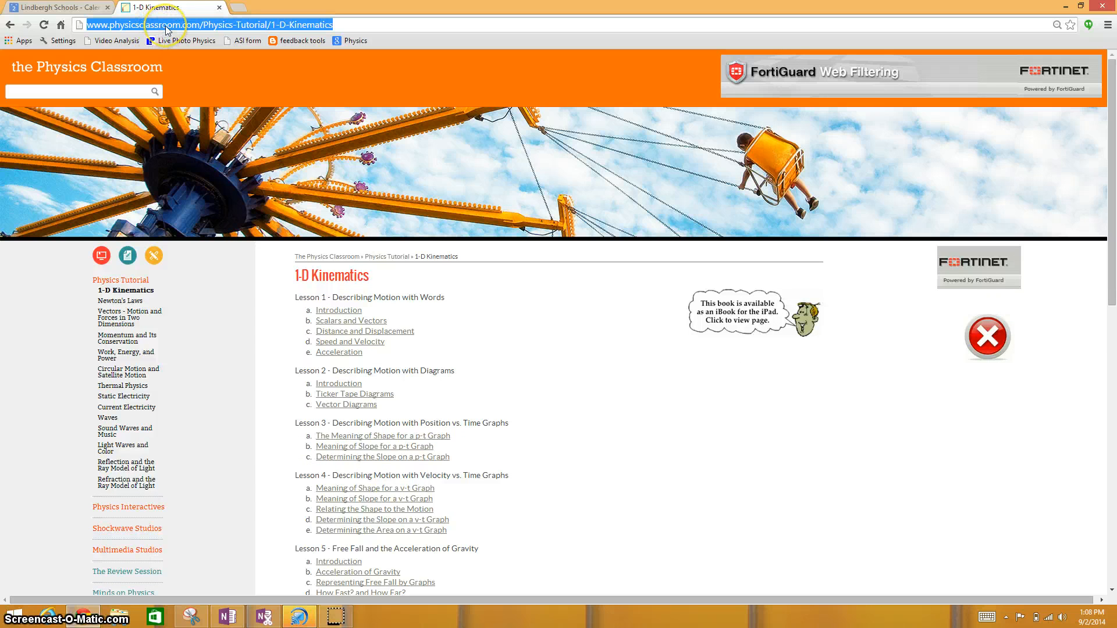
{"action": "right_click", "coordinate": [167, 31]}
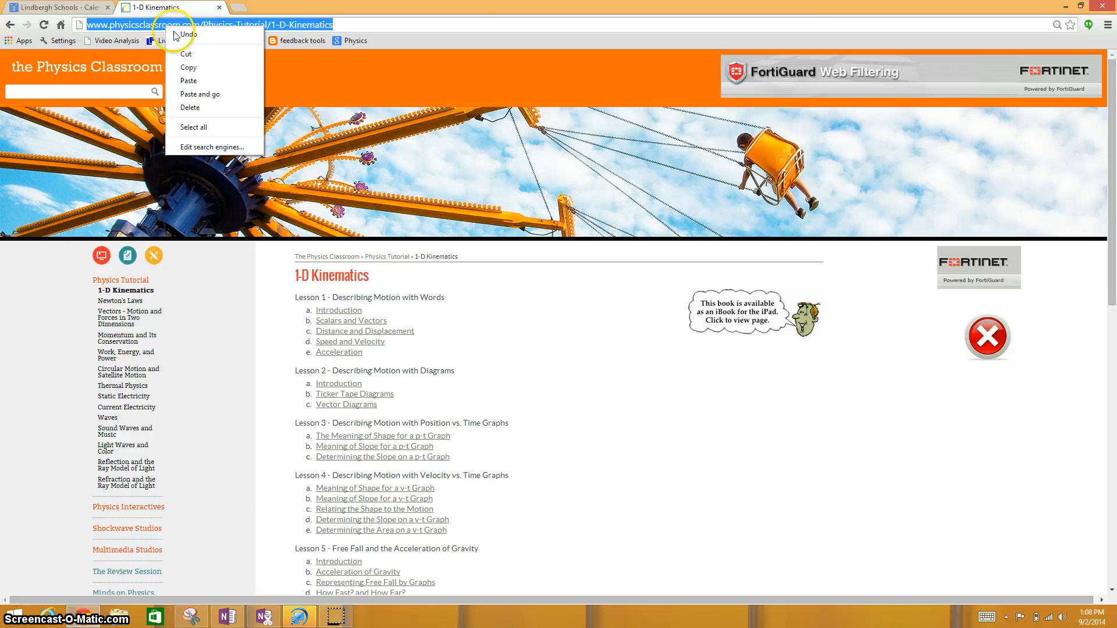
{"action": "left_click", "coordinate": [185, 68]}
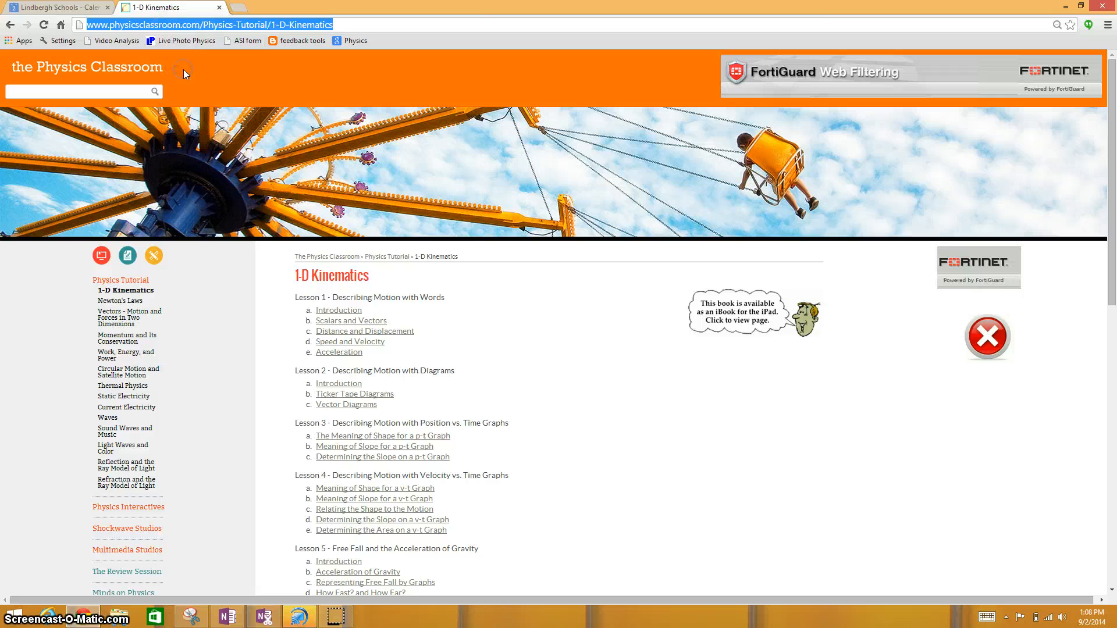
{"action": "left_click", "coordinate": [77, 7]}
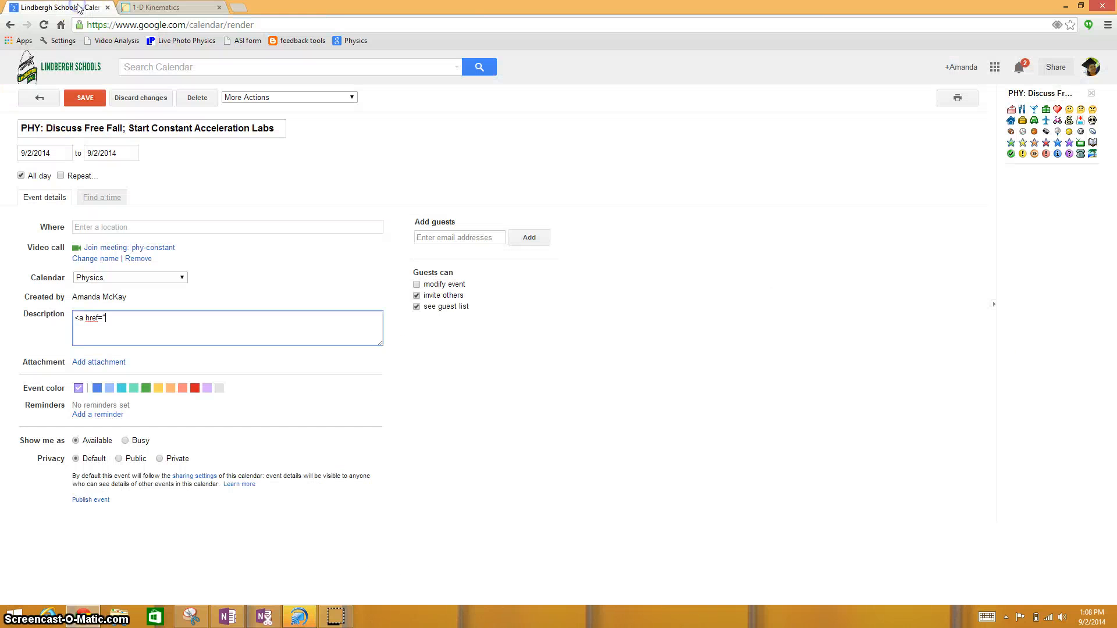
{"action": "left_click", "coordinate": [122, 314]}
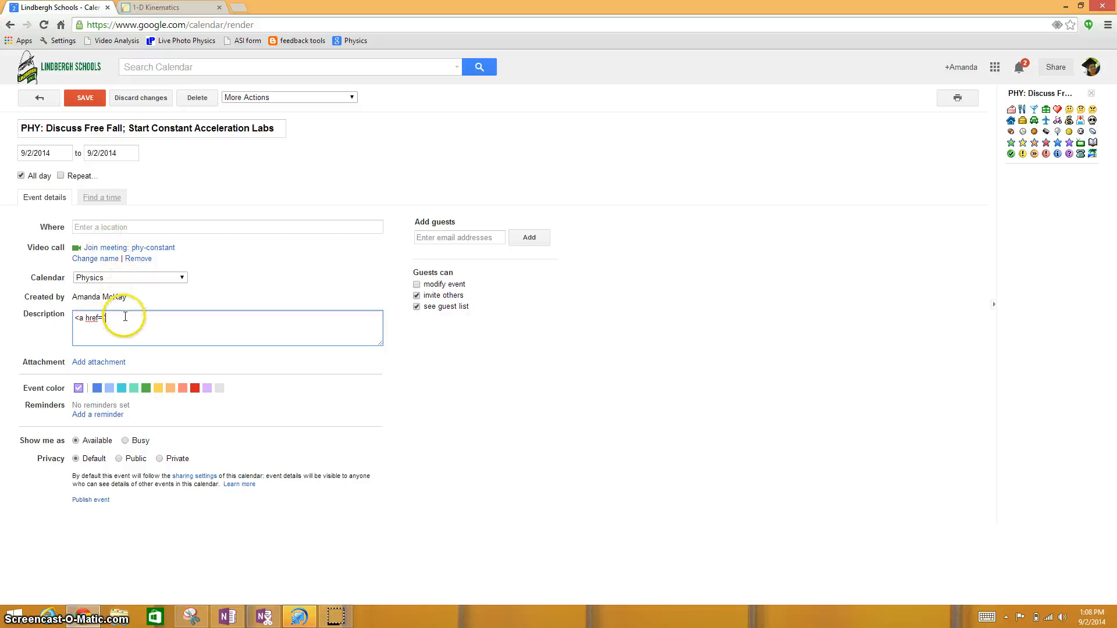
{"action": "type", "text": "\""}
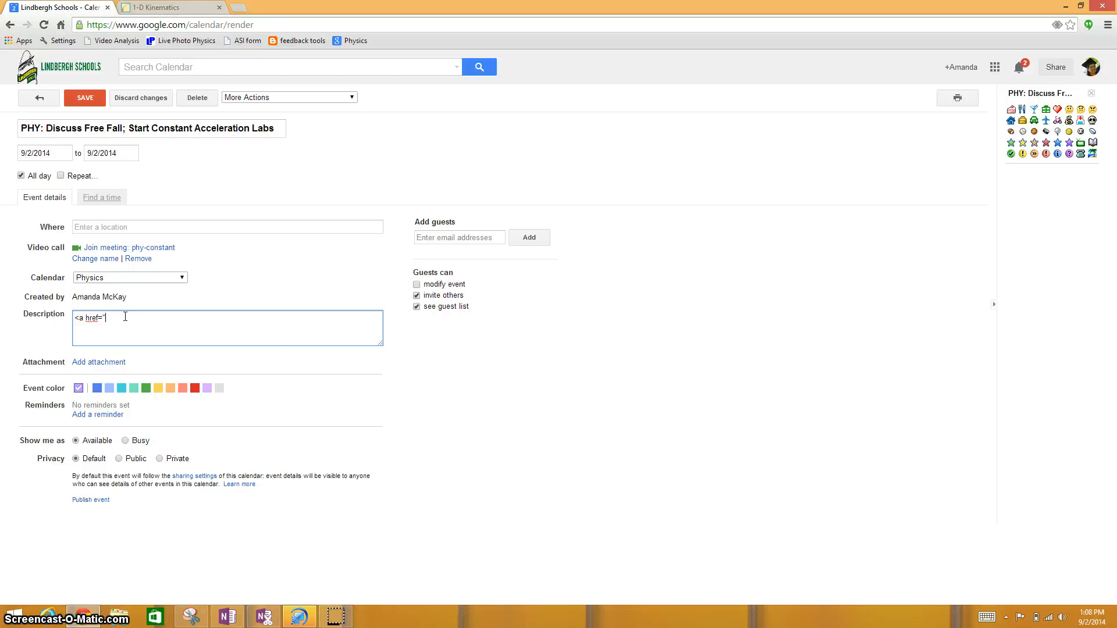
{"action": "right_click", "coordinate": [125, 316]}
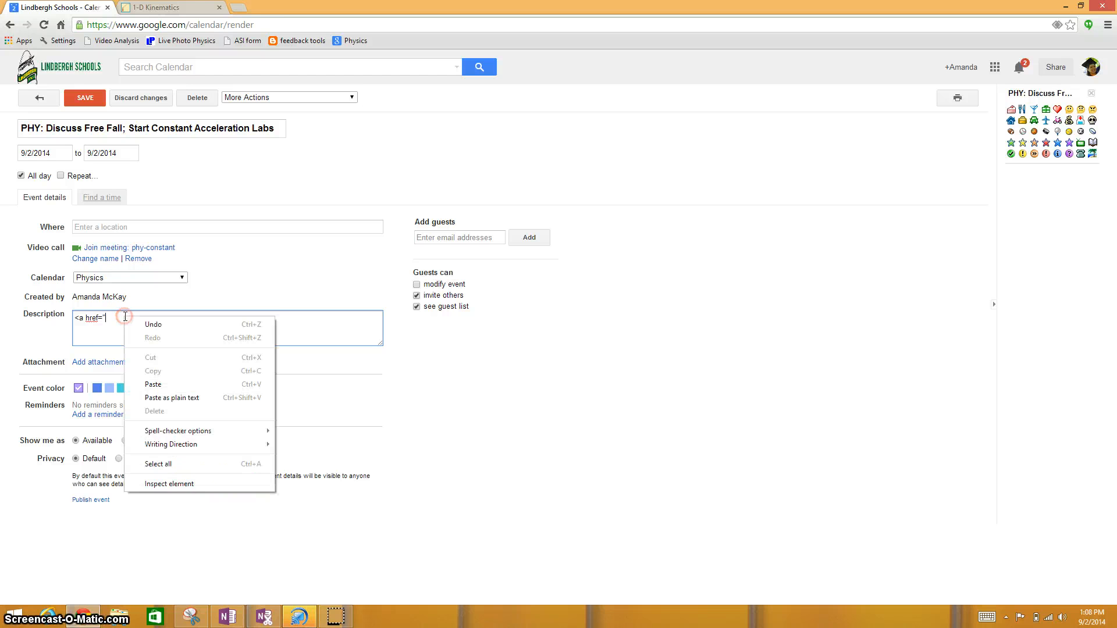
{"action": "left_click", "coordinate": [150, 384]}
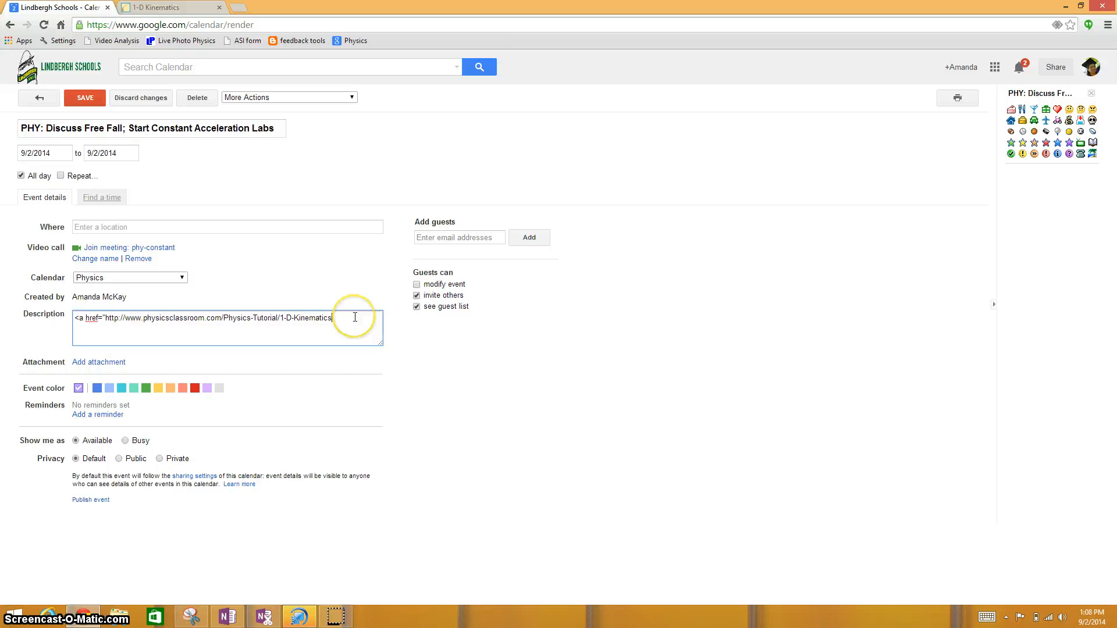
Step: Finish the description's link code with "> Physics Tutorials </a> after the web address and save the event
{"action": "type", "text": "\">"}
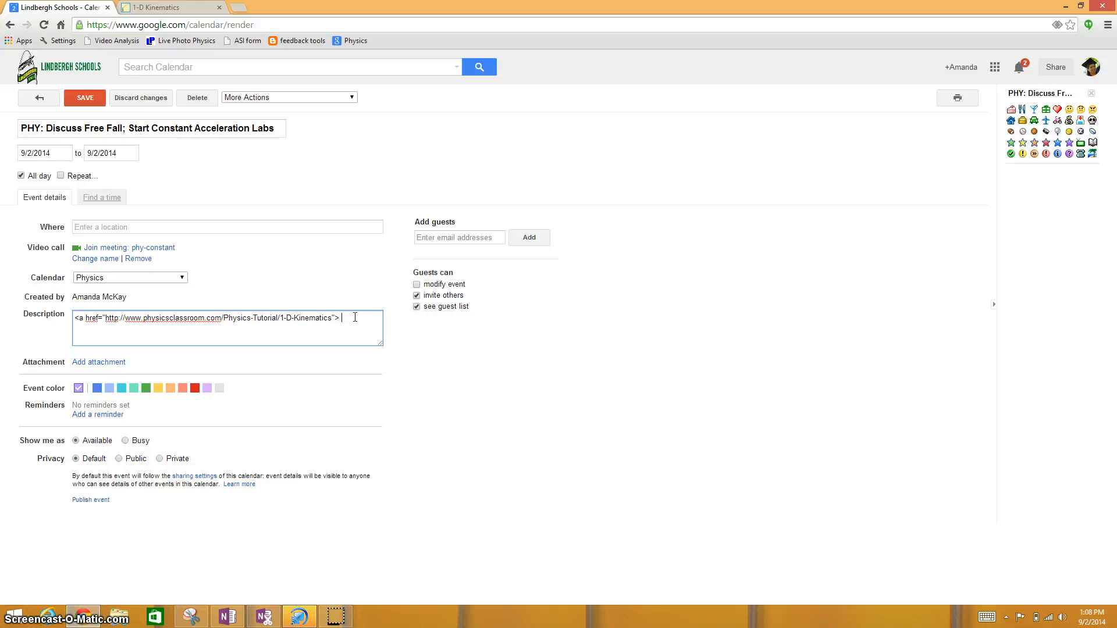
{"action": "type", "text": "Physics"}
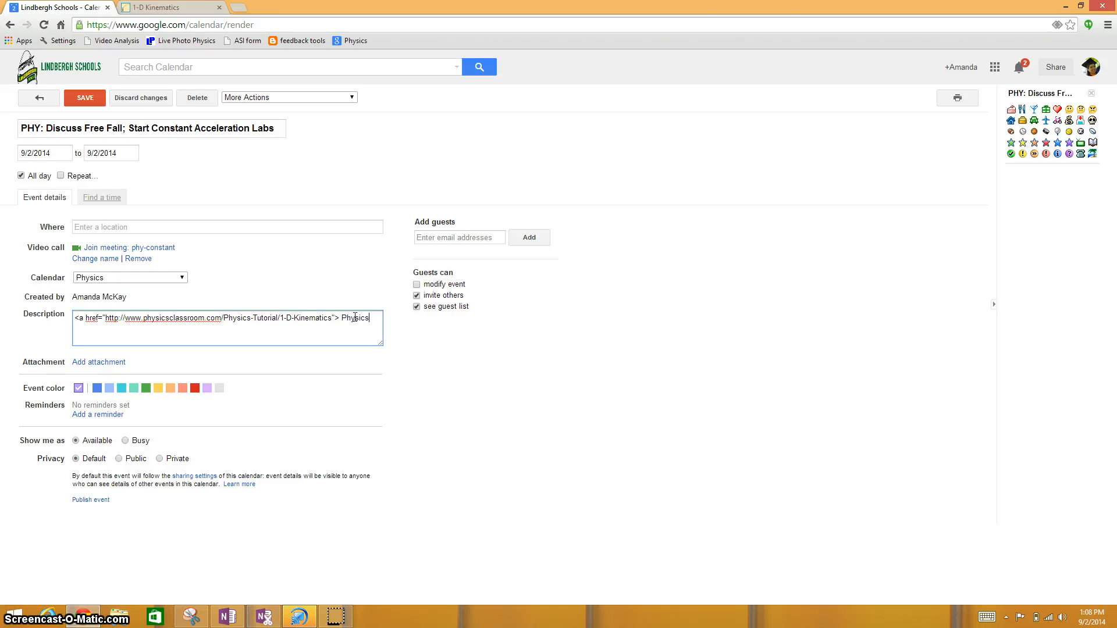
{"action": "type", "text": " Tutorials <"}
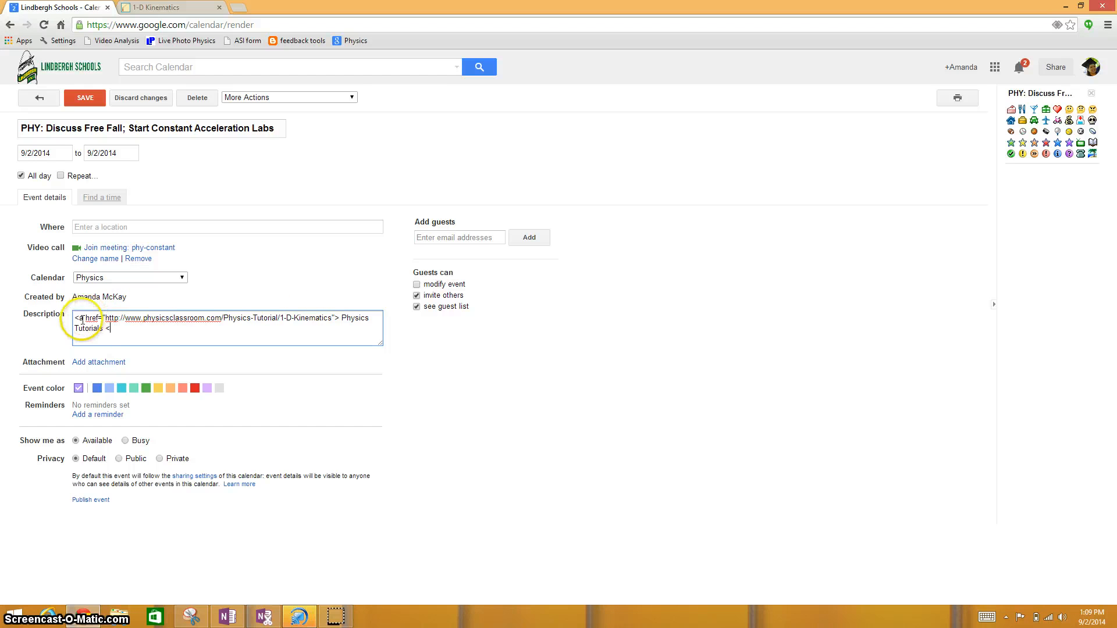
{"action": "type", "text": "/a>"}
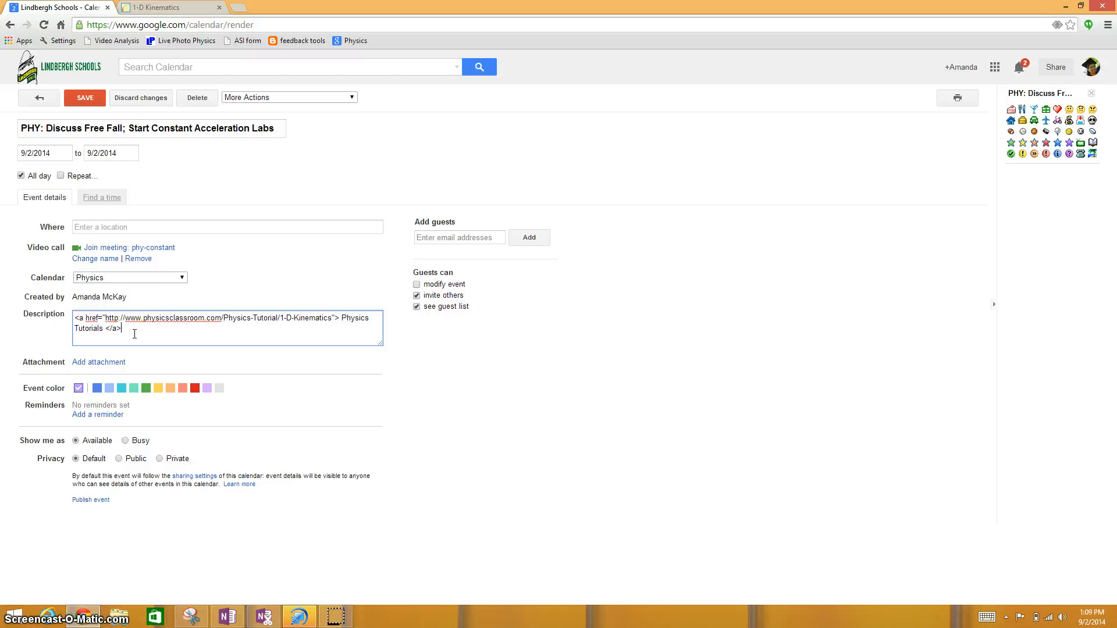
{"action": "left_click", "coordinate": [76, 103]}
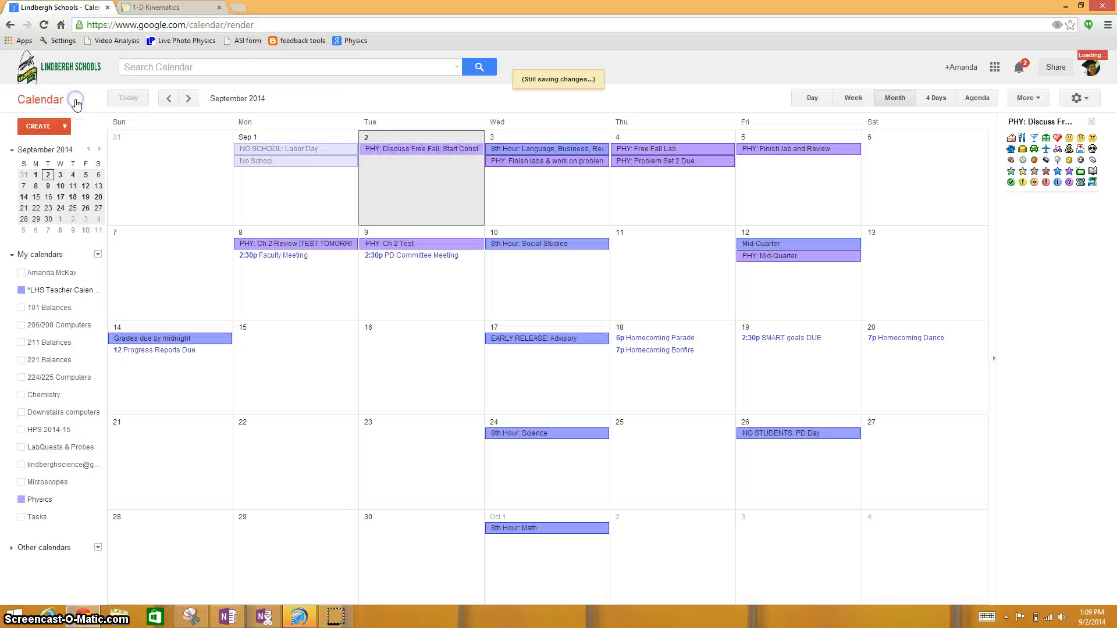
Step: Check the saved event's details, then open the Physics calendar's HTML calendar address from its calendar settings
{"action": "left_click", "coordinate": [385, 151]}
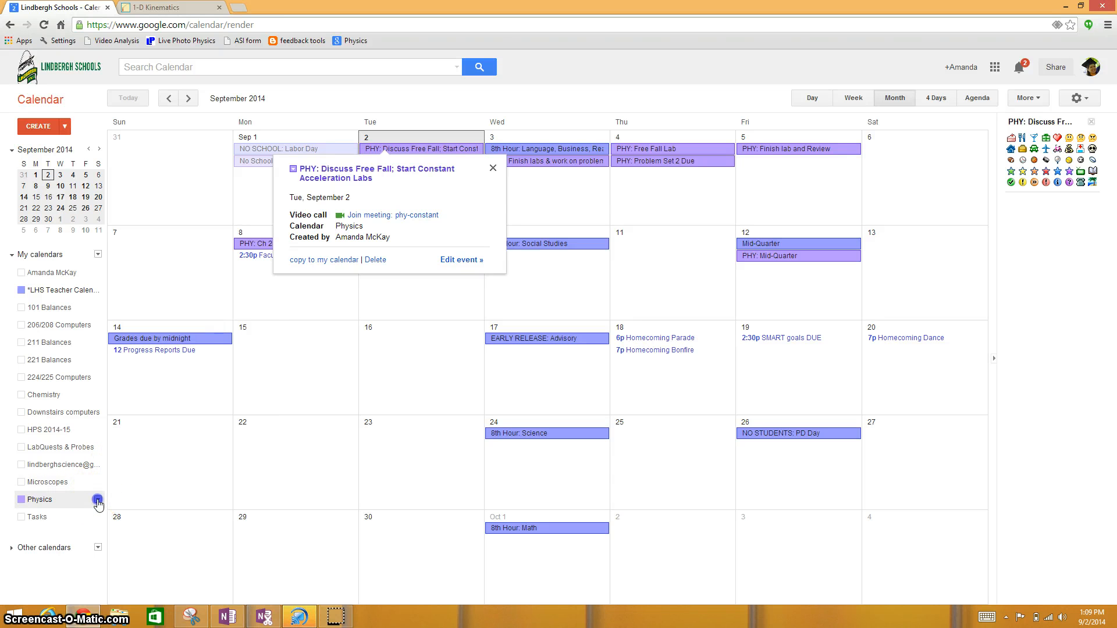
{"action": "left_click", "coordinate": [97, 500]}
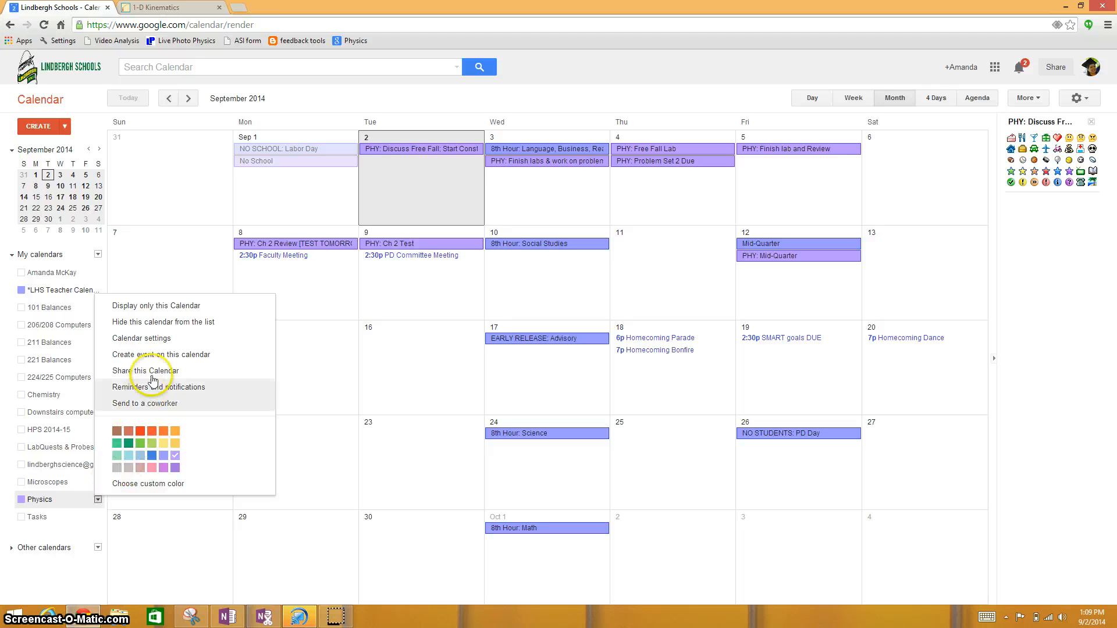
{"action": "left_click", "coordinate": [154, 339]}
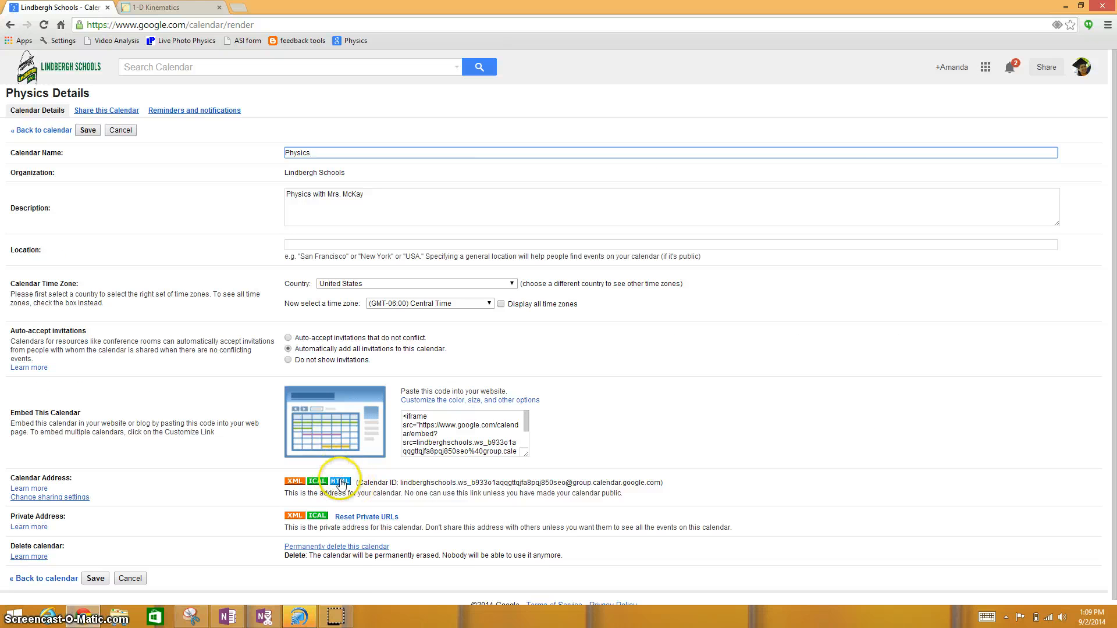
{"action": "left_click", "coordinate": [340, 482]}
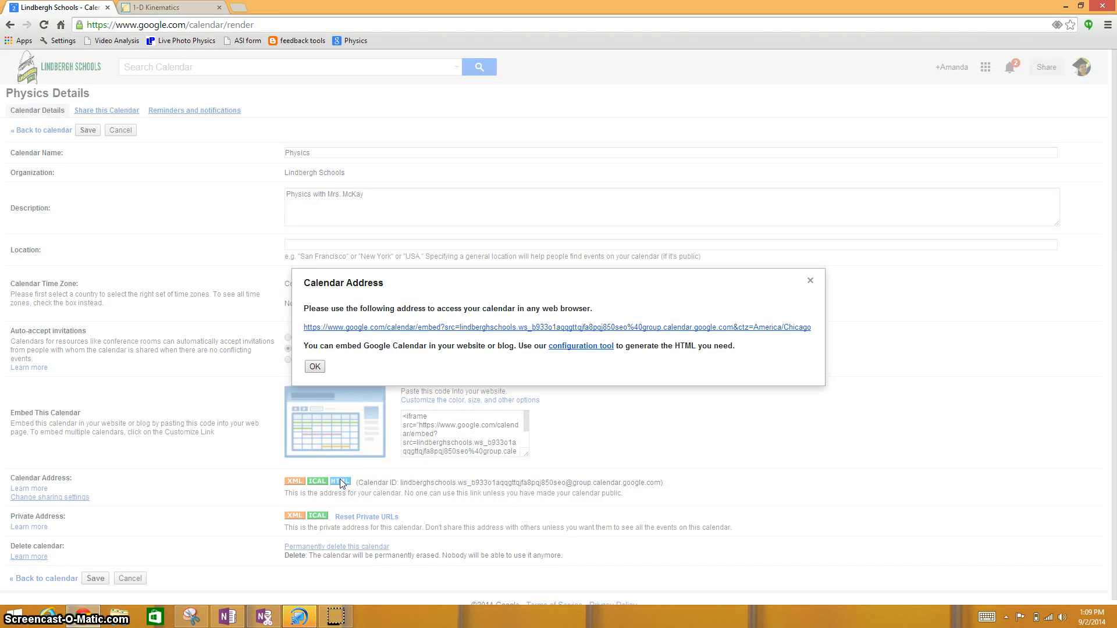
{"action": "left_click", "coordinate": [476, 329]}
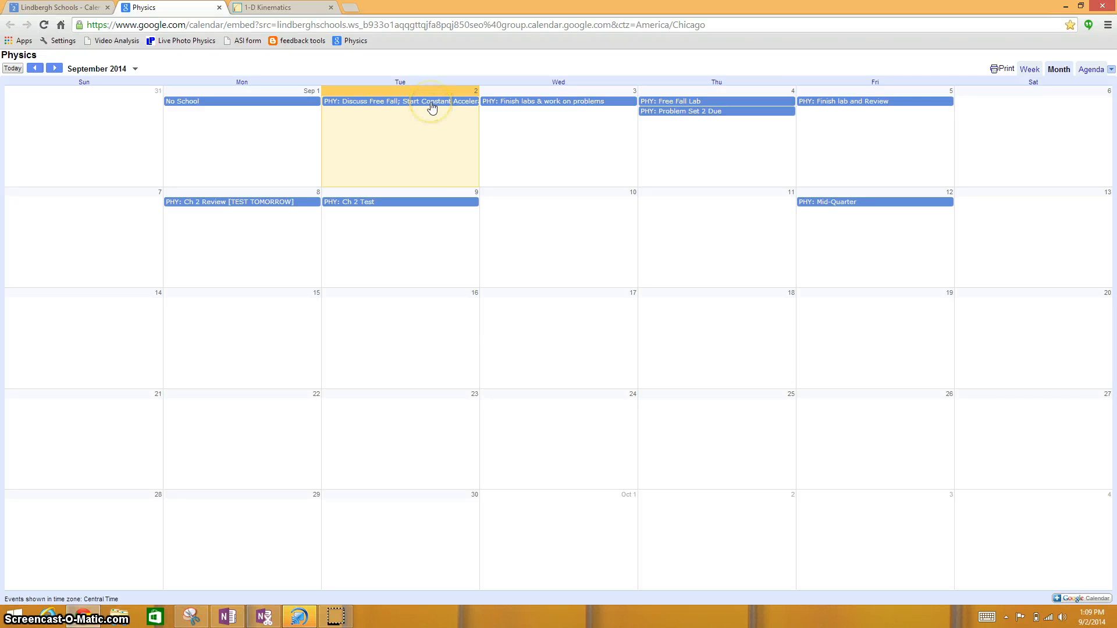
Step: Test the Physics Tutorials link in the September 2 event on the web calendar and close both 1-D Kinematics tabs
{"action": "left_click", "coordinate": [431, 104]}
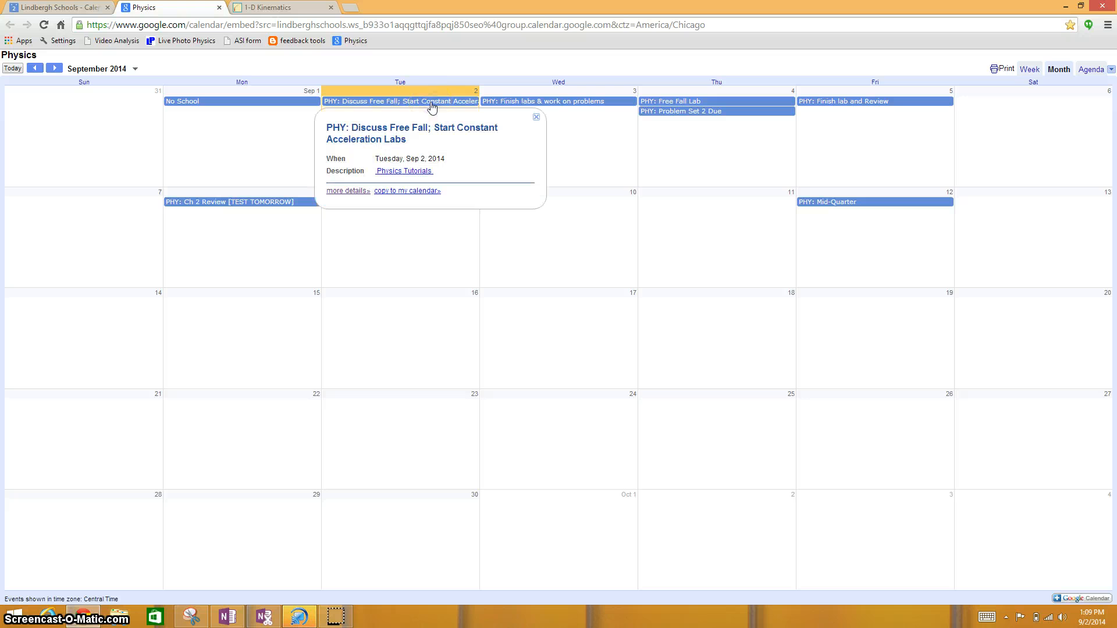
{"action": "left_click", "coordinate": [404, 173]}
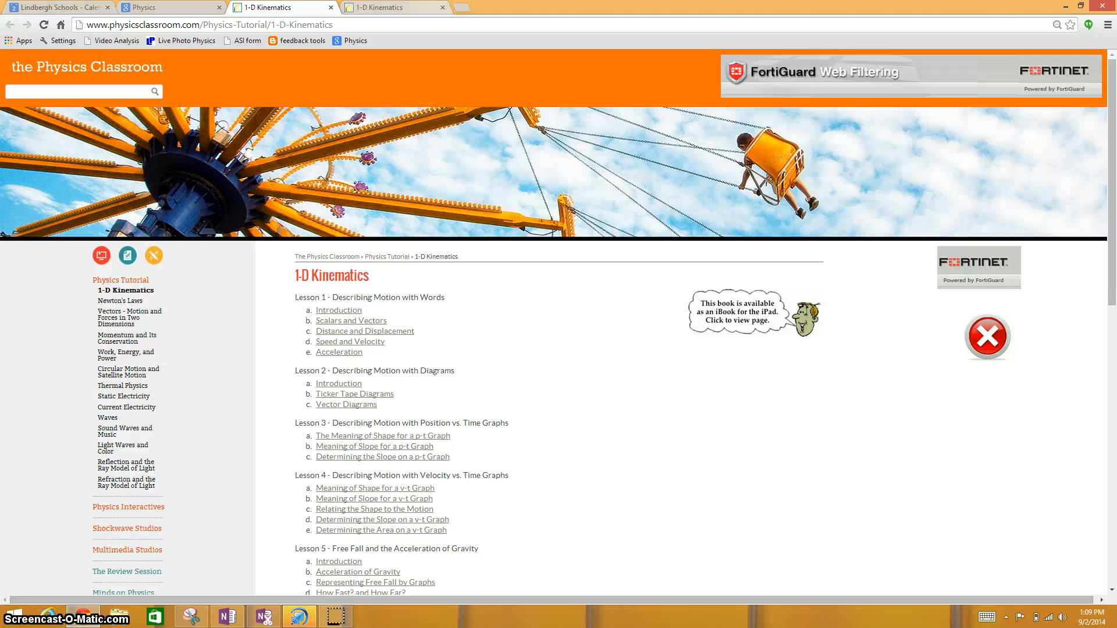
{"action": "left_click", "coordinate": [442, 7]}
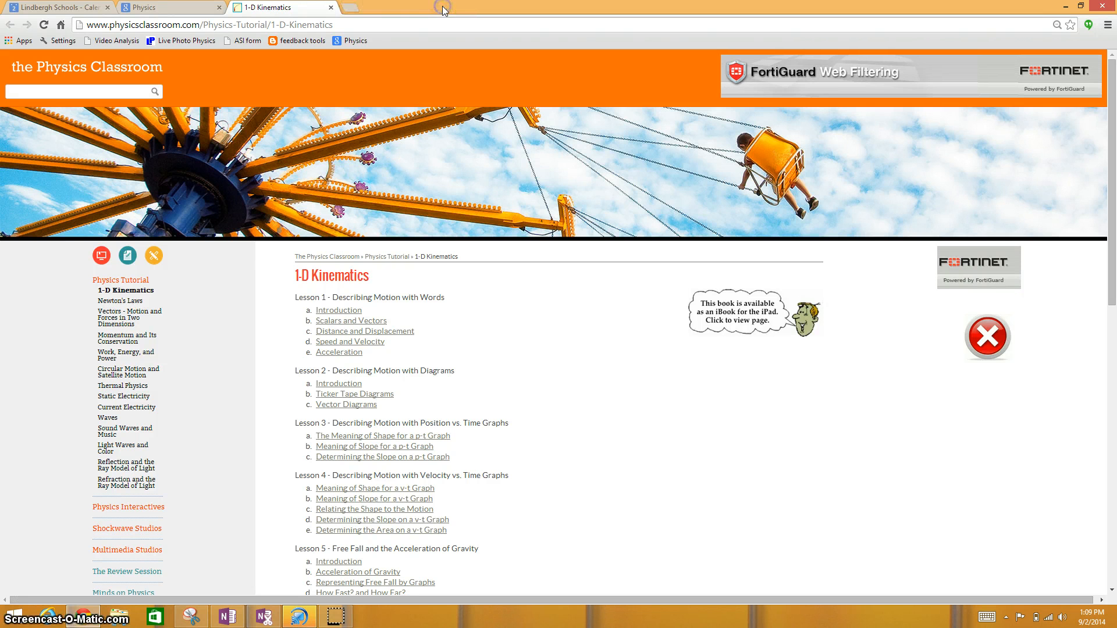
{"action": "left_click", "coordinate": [331, 7]}
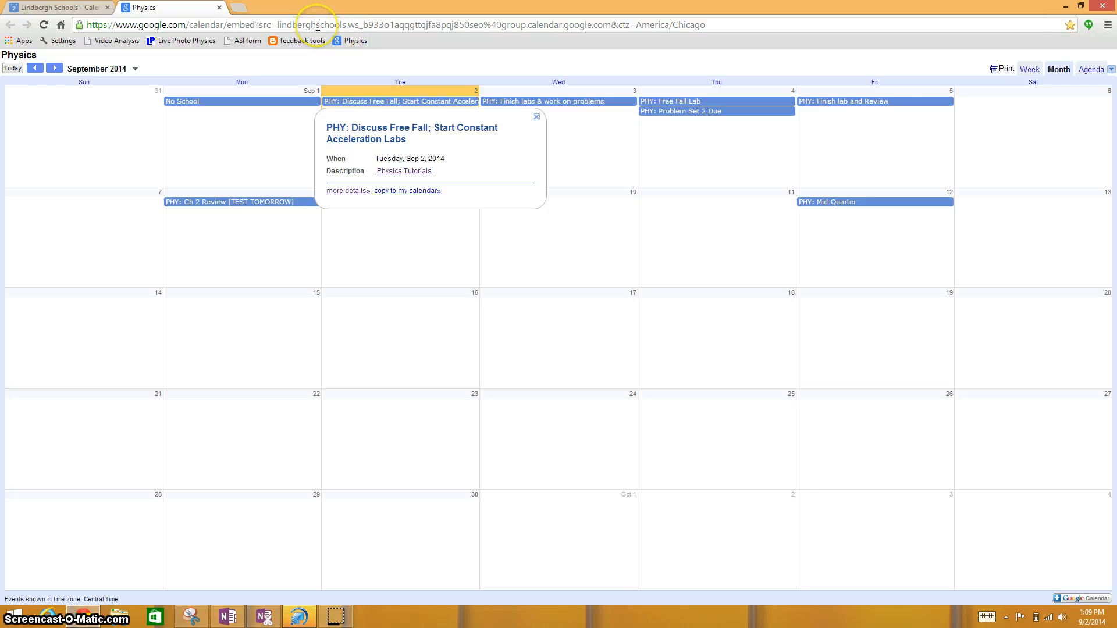
Step: Add the Physics web calendar's address to the bookmarks bar and open the page from the new bookmark
{"action": "left_click", "coordinate": [317, 27]}
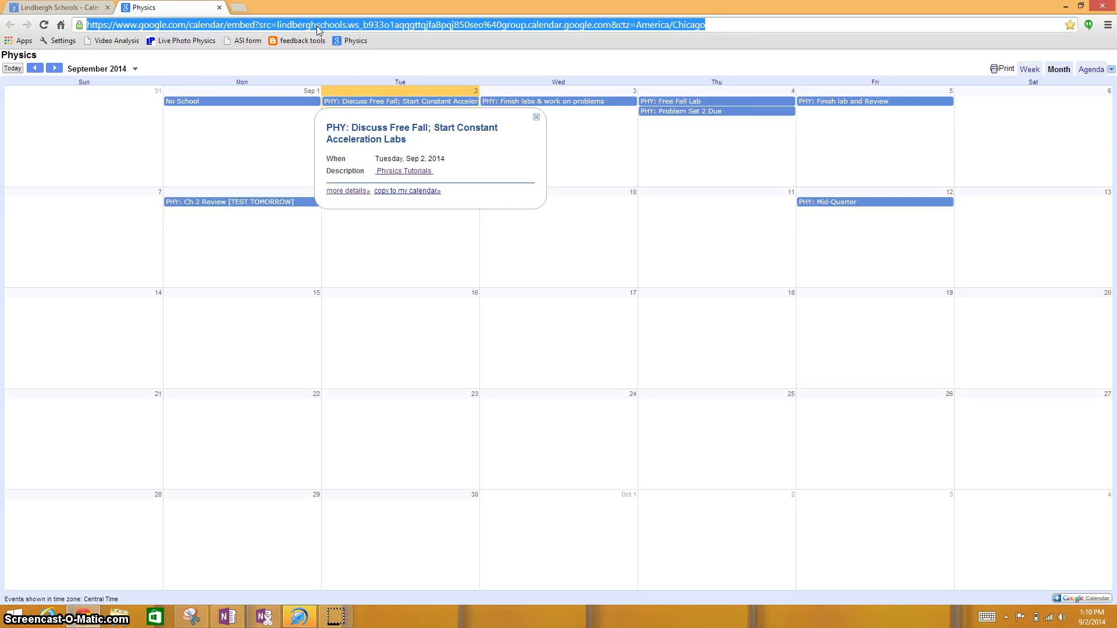
{"action": "right_click", "coordinate": [317, 26]}
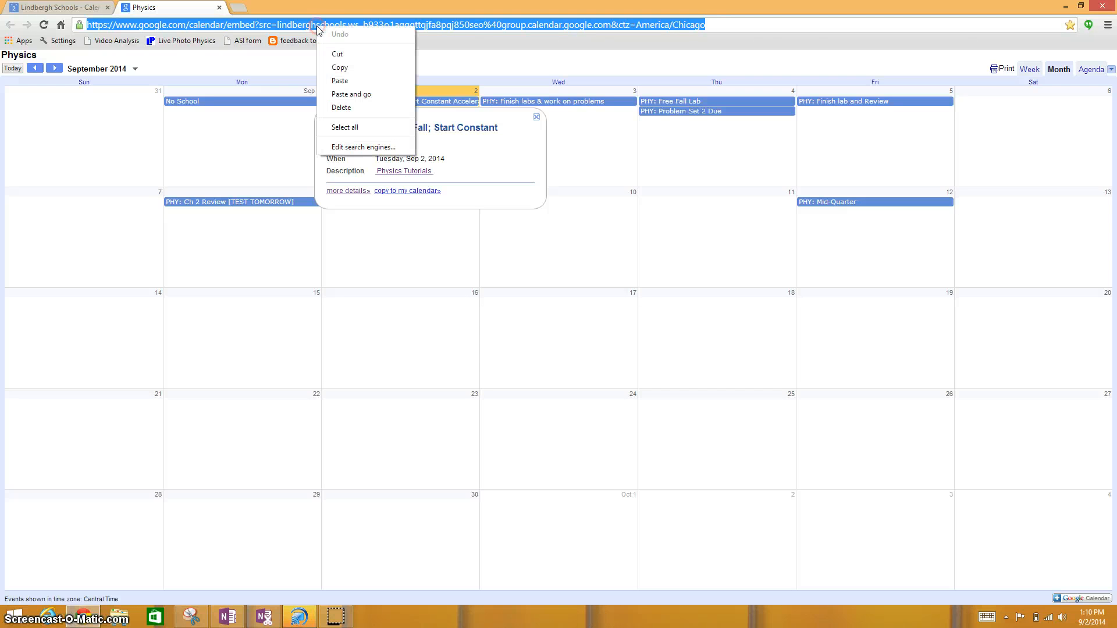
{"action": "left_click", "coordinate": [444, 26]}
{"action": "left_click_drag", "start_coordinate": [444, 26], "coordinate": [445, 46]}
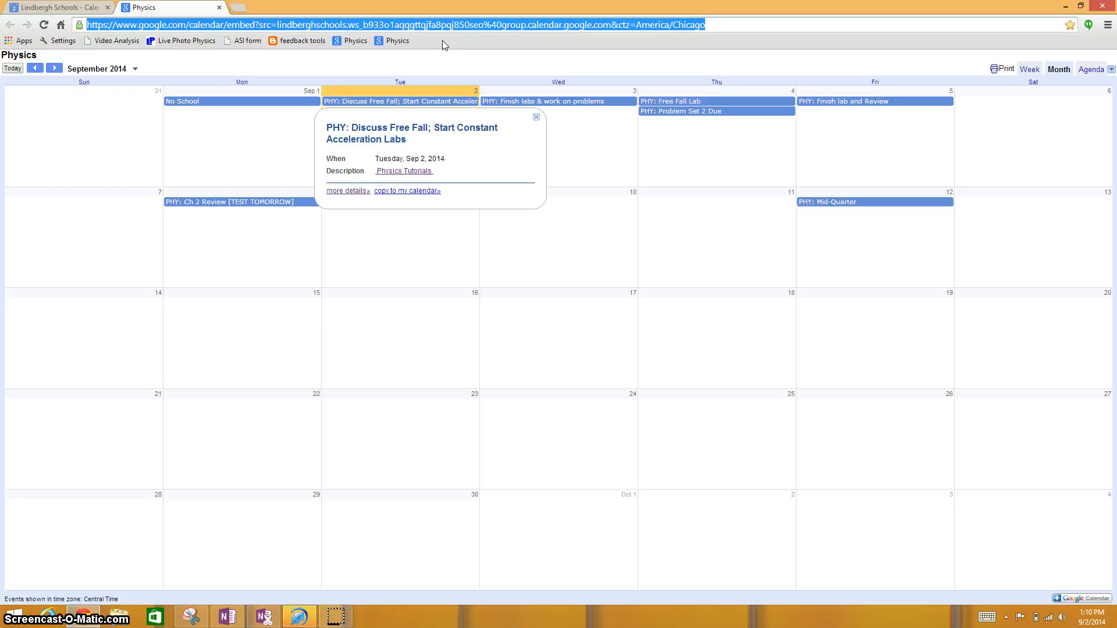
{"action": "left_click", "coordinate": [397, 41]}
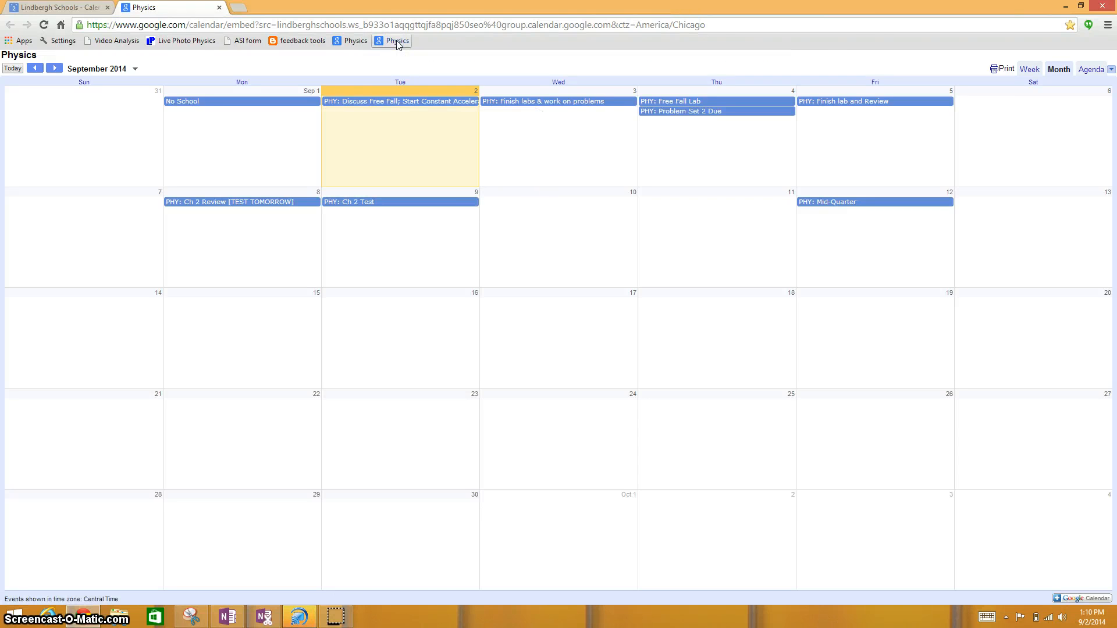
Step: Return to the Physics calendar settings, dismiss the calendar address window and save the calendar details
{"action": "left_click", "coordinate": [80, 7]}
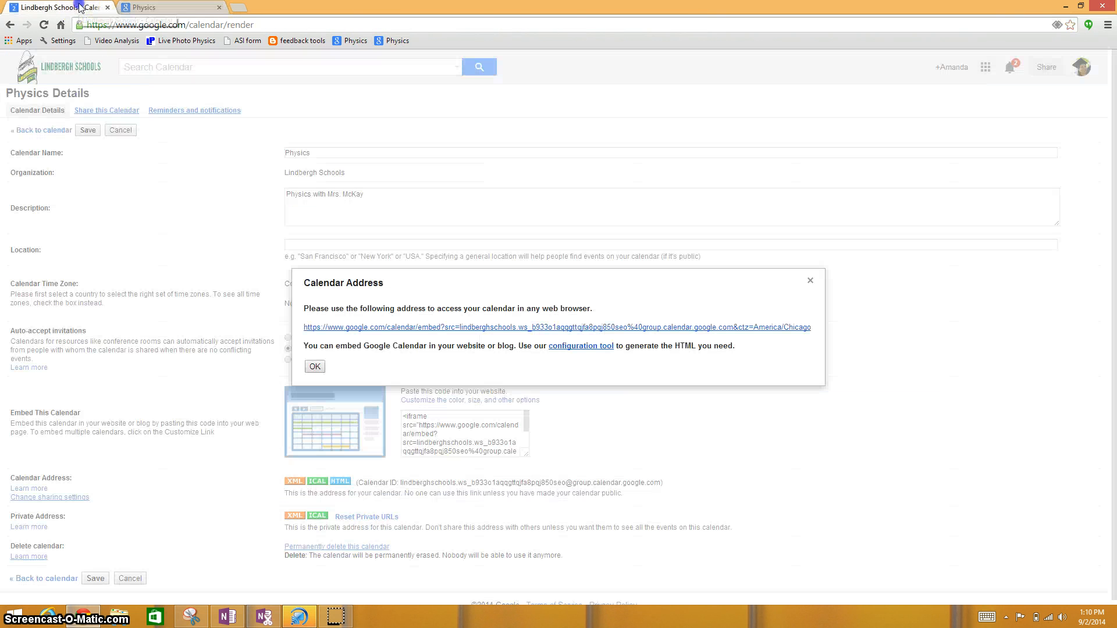
{"action": "left_click", "coordinate": [811, 284]}
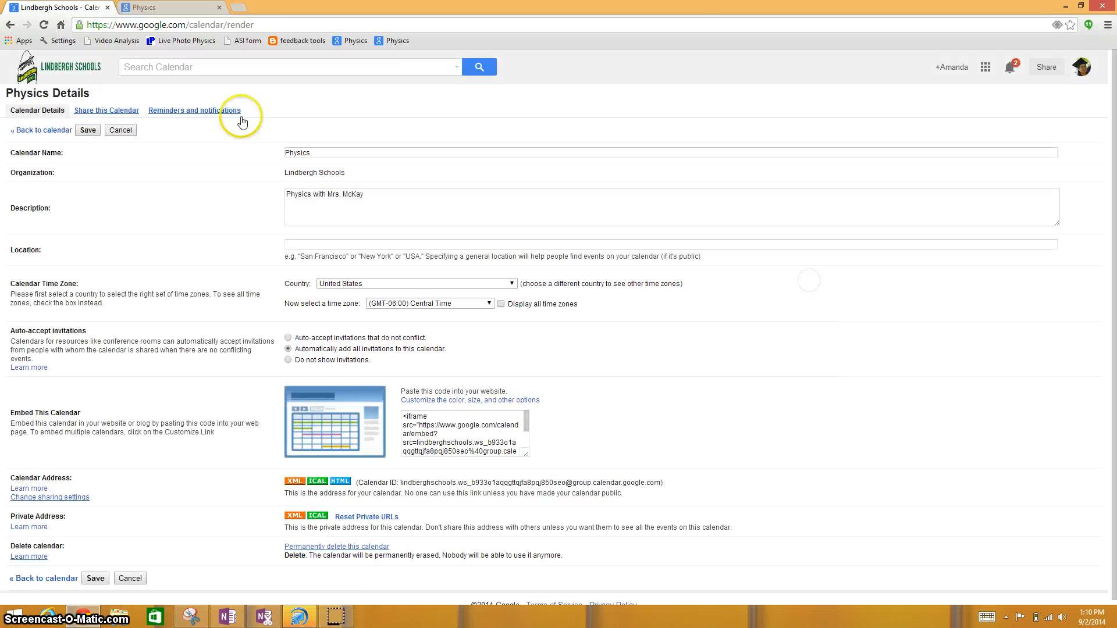
{"action": "left_click", "coordinate": [89, 130]}
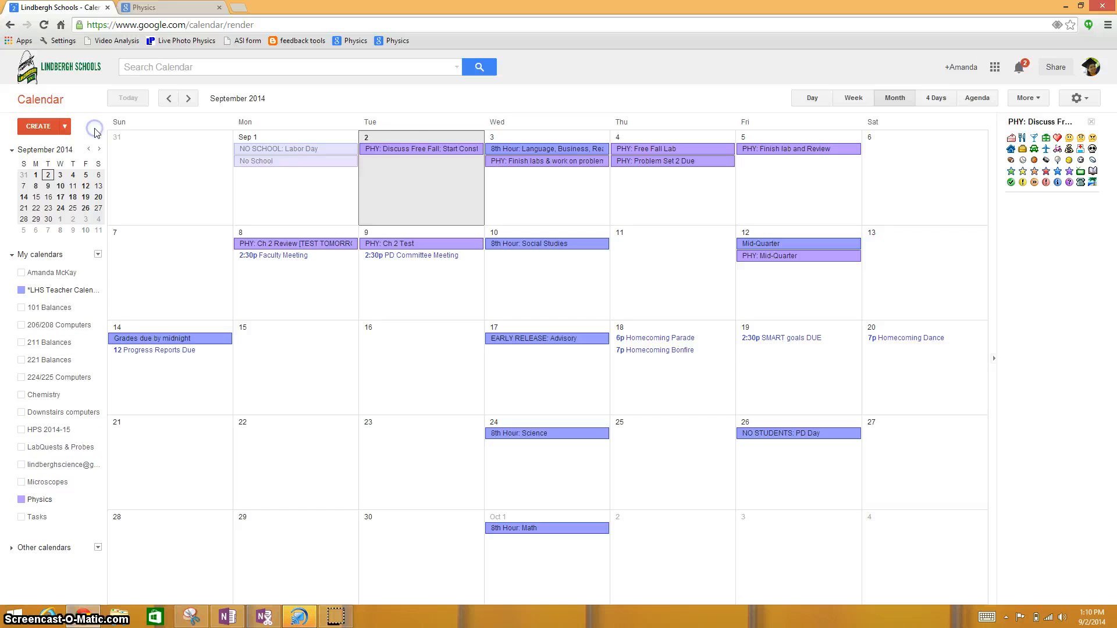
Step: Open the September 2 event for editing, review the link code in its description against the photographed note, and save the event
{"action": "left_click", "coordinate": [403, 151]}
{"action": "left_click", "coordinate": [485, 260]}
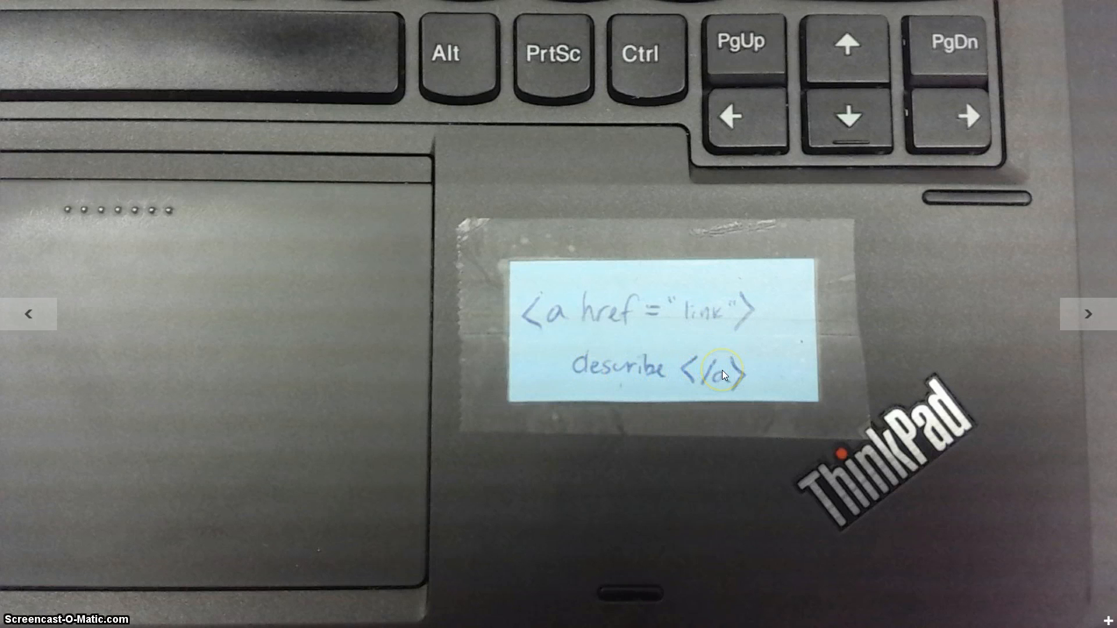
{"action": "key", "text": "alt+Tab"}
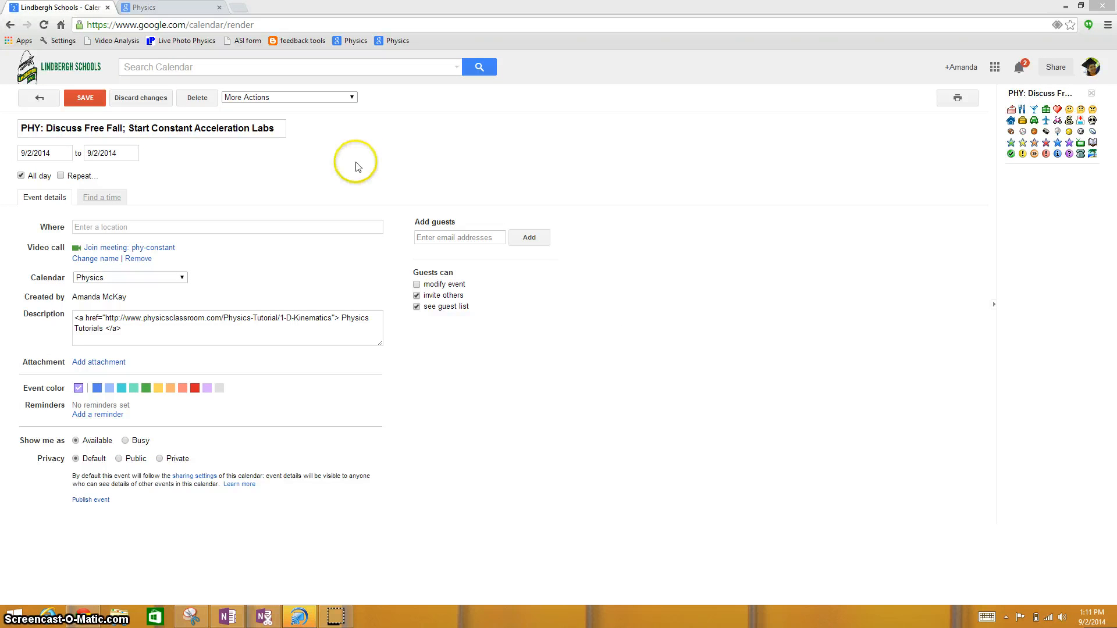
{"action": "left_click", "coordinate": [83, 99]}
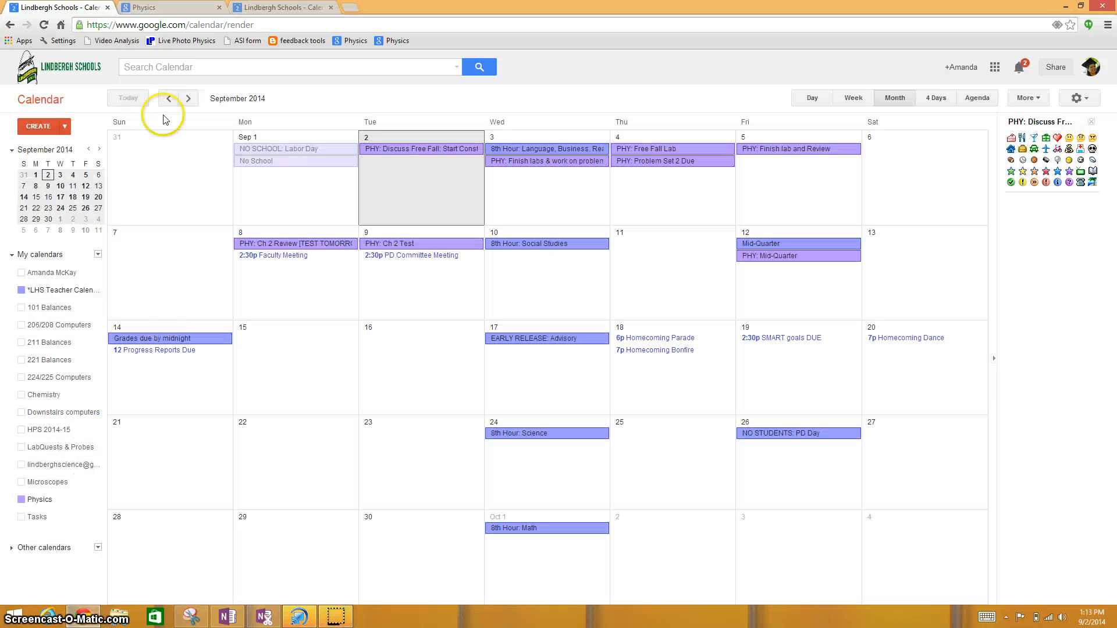
Step: Attach the Free Fall presentation from Google Drive to the September 2 event and save the event
{"action": "left_click", "coordinate": [52, 464]}
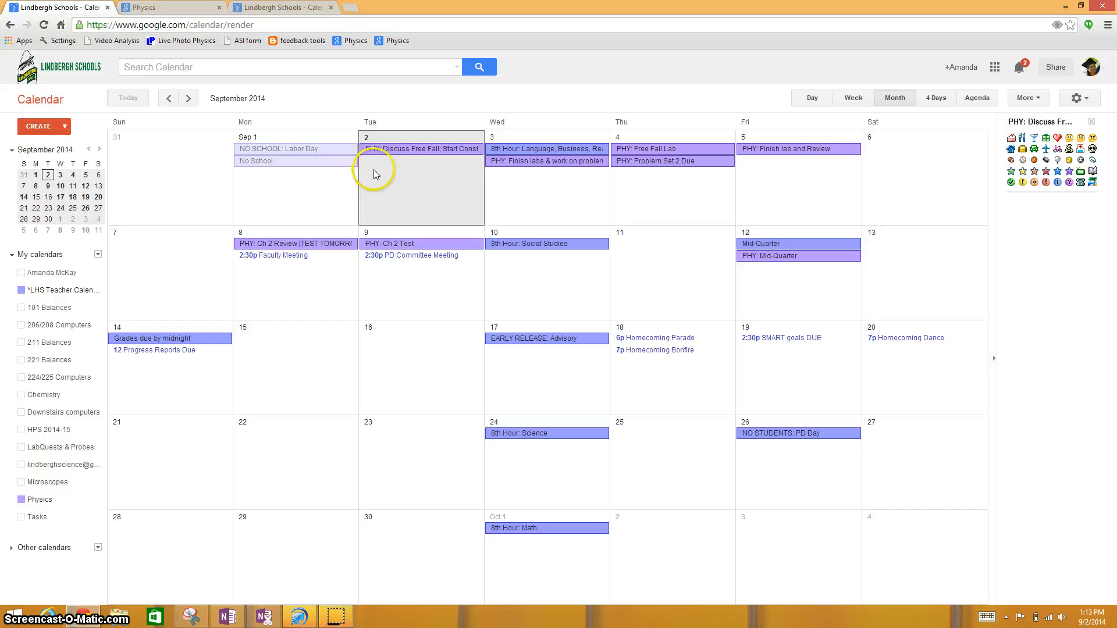
{"action": "left_click", "coordinate": [400, 152]}
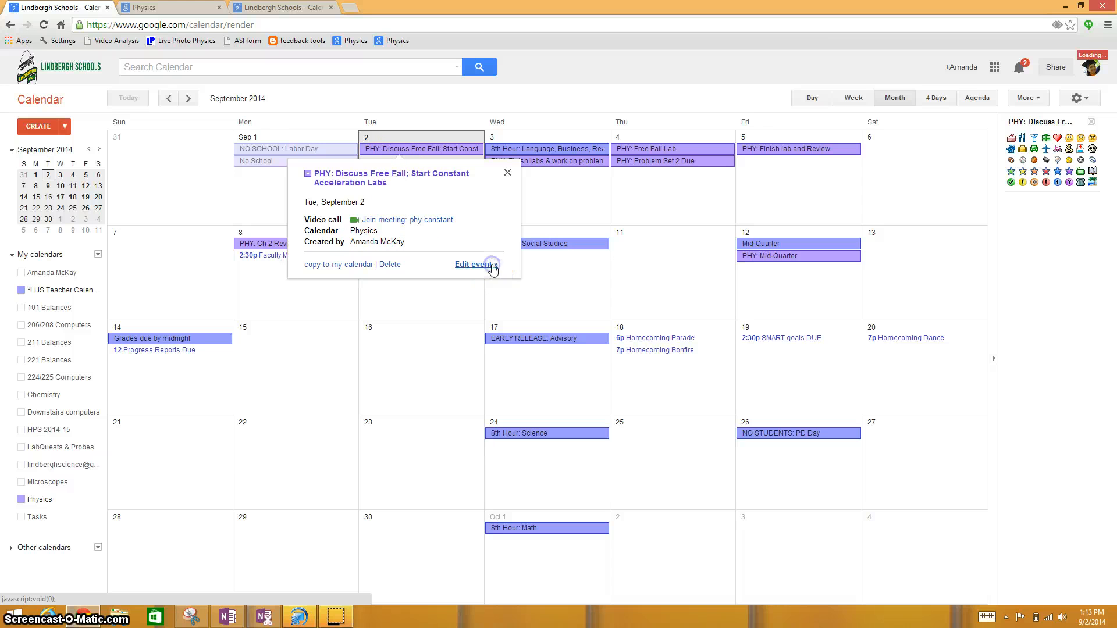
{"action": "left_click", "coordinate": [492, 265]}
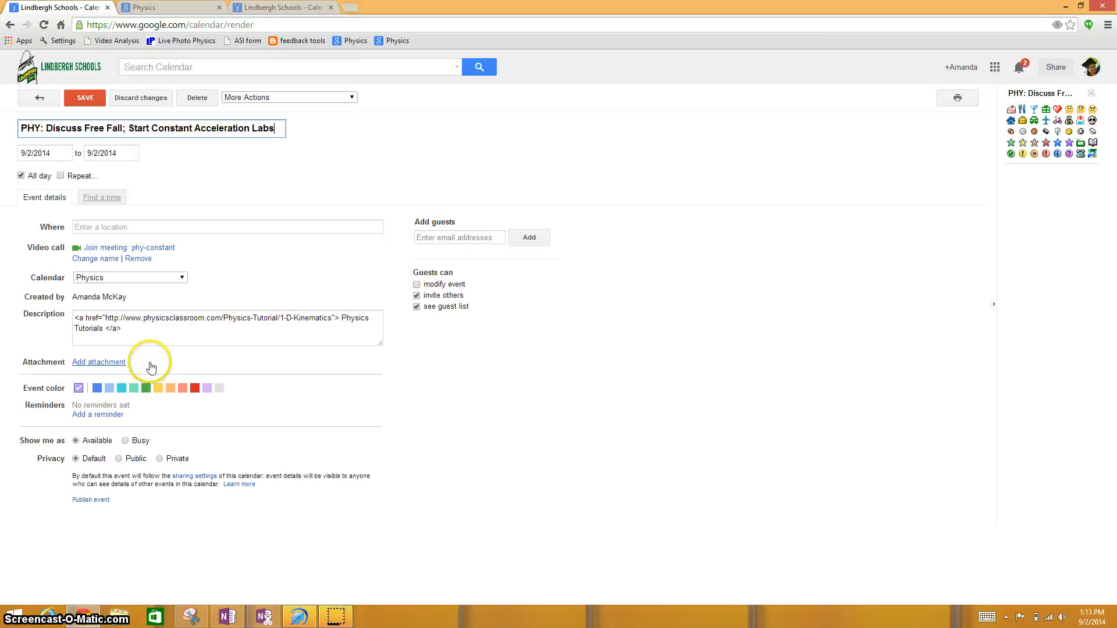
{"action": "left_click", "coordinate": [120, 364]}
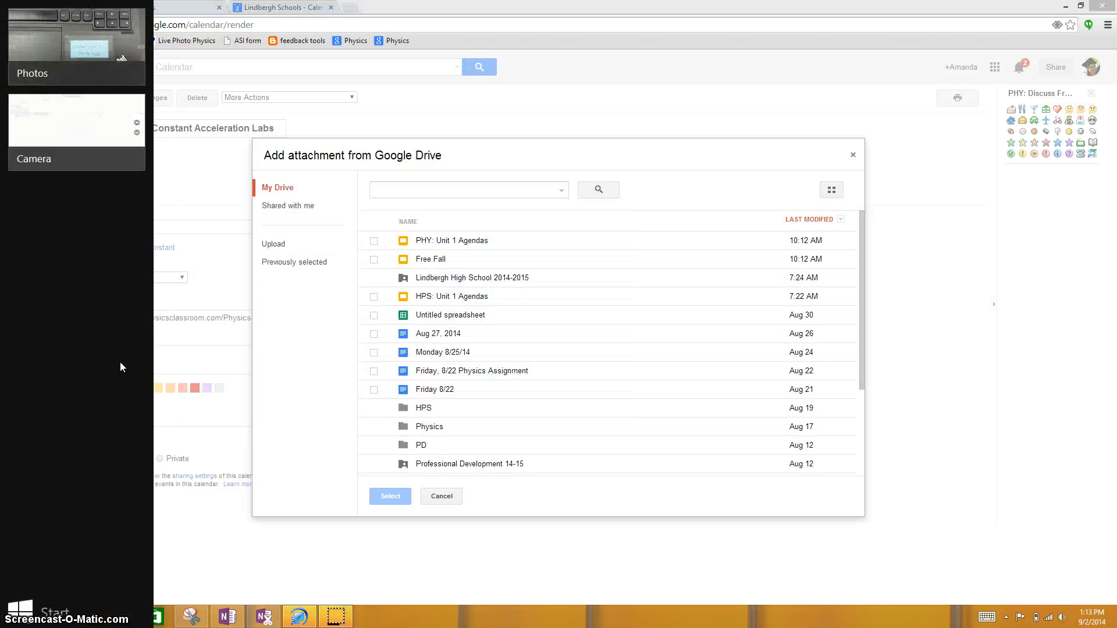
{"action": "left_click", "coordinate": [374, 265]}
{"action": "left_click", "coordinate": [374, 260]}
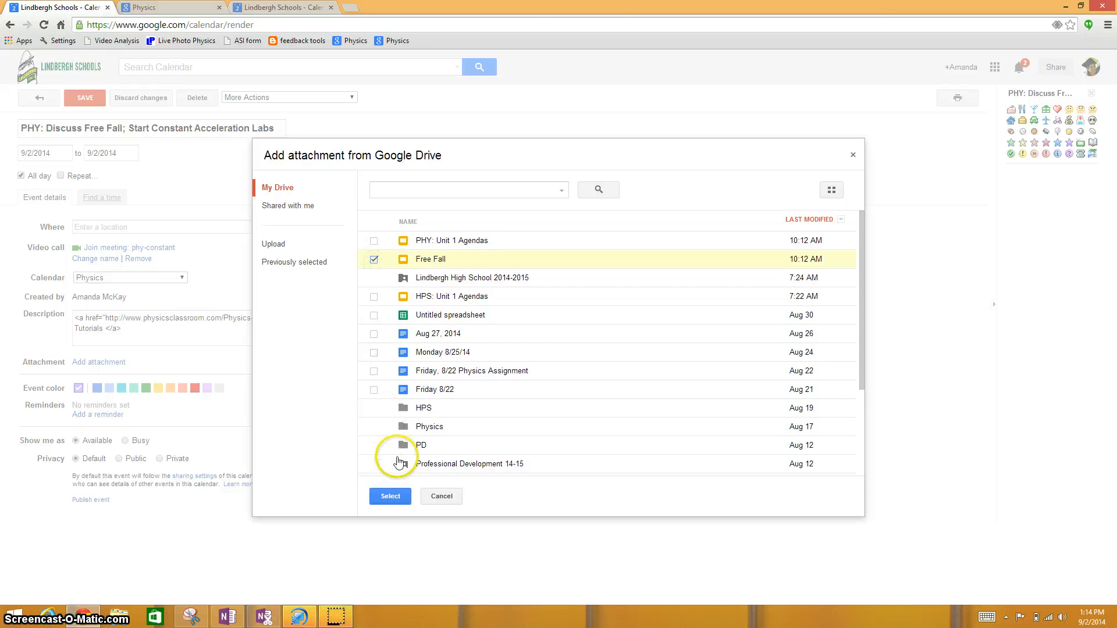
{"action": "left_click", "coordinate": [390, 497]}
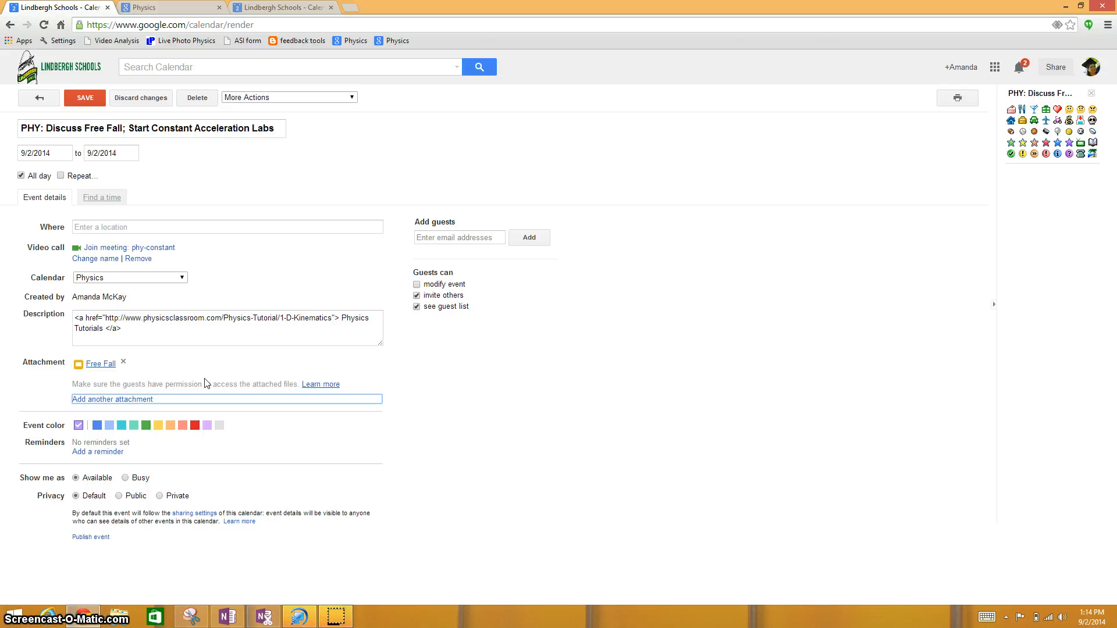
{"action": "left_click", "coordinate": [88, 98]}
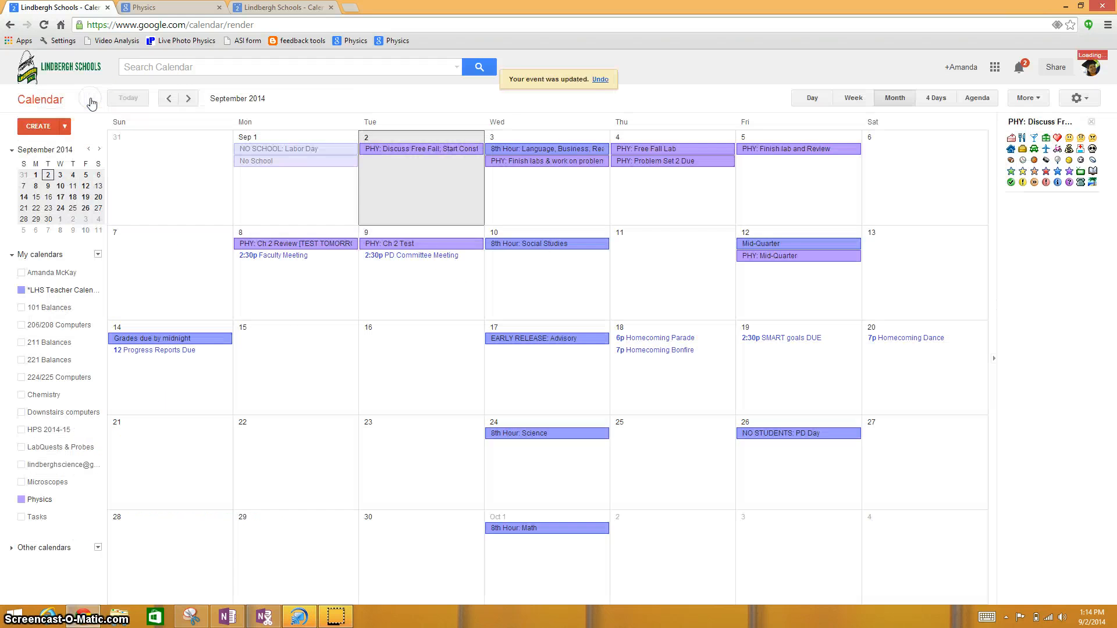
{"action": "key", "text": "super+Tab"}
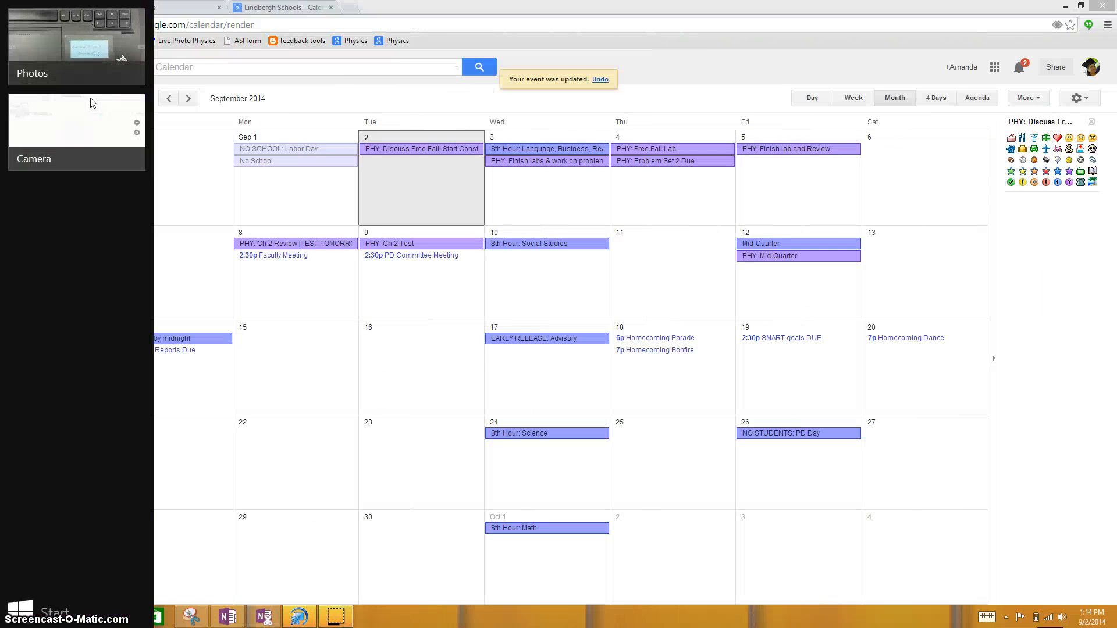
{"action": "left_click", "coordinate": [261, 72]}
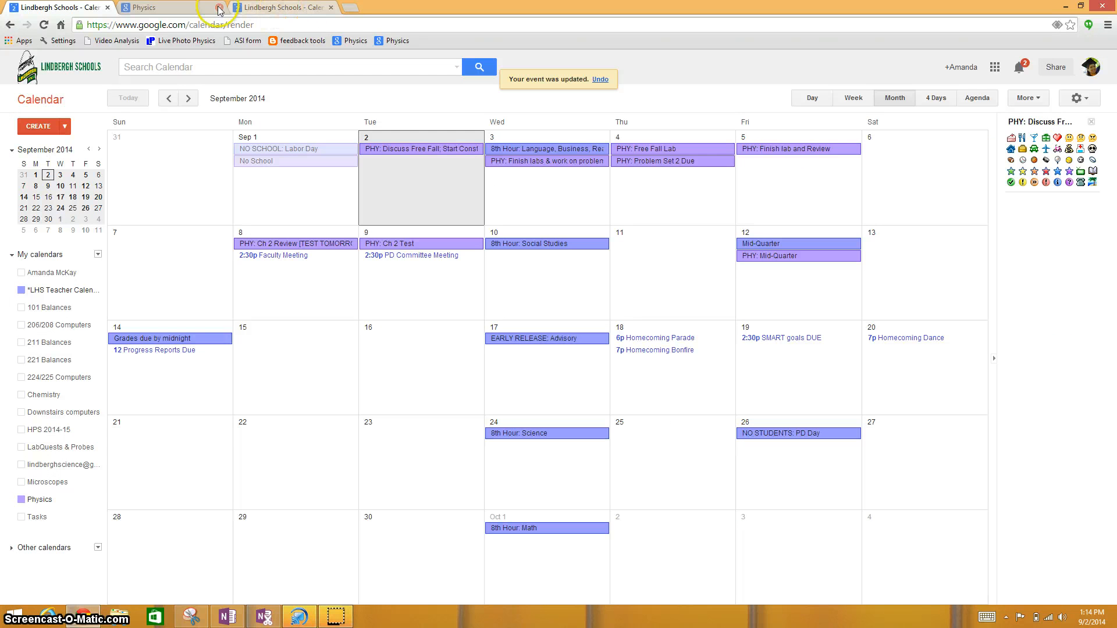
Step: Check the September 2 event's full details from the Physics web calendar and open its Free Fall attachment
{"action": "left_click", "coordinate": [182, 11]}
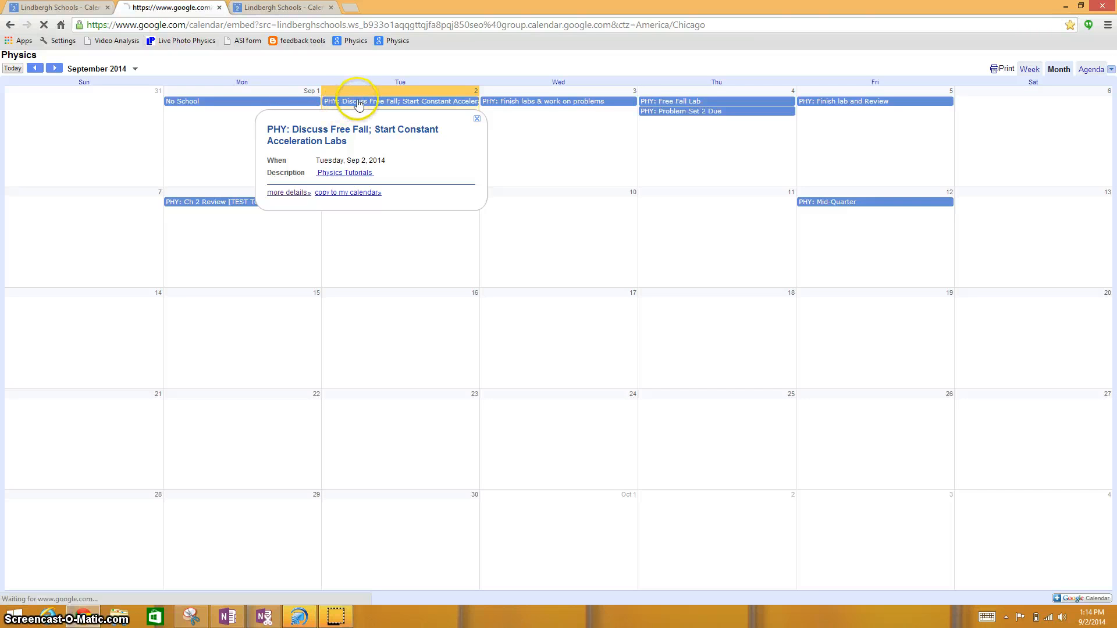
{"action": "left_click", "coordinate": [358, 105]}
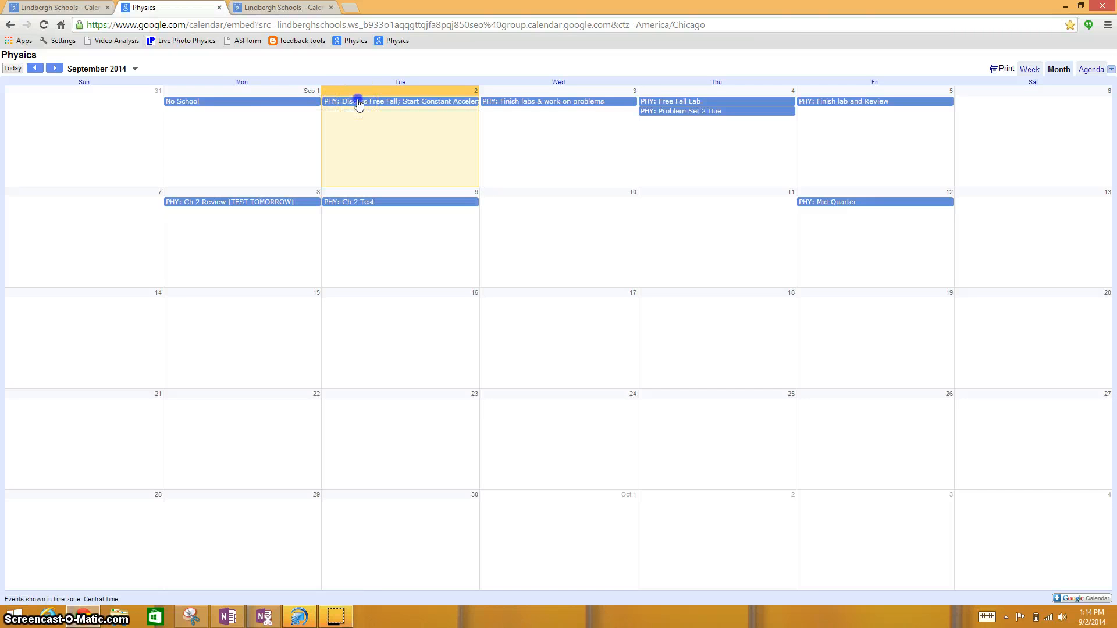
{"action": "left_click", "coordinate": [359, 104]}
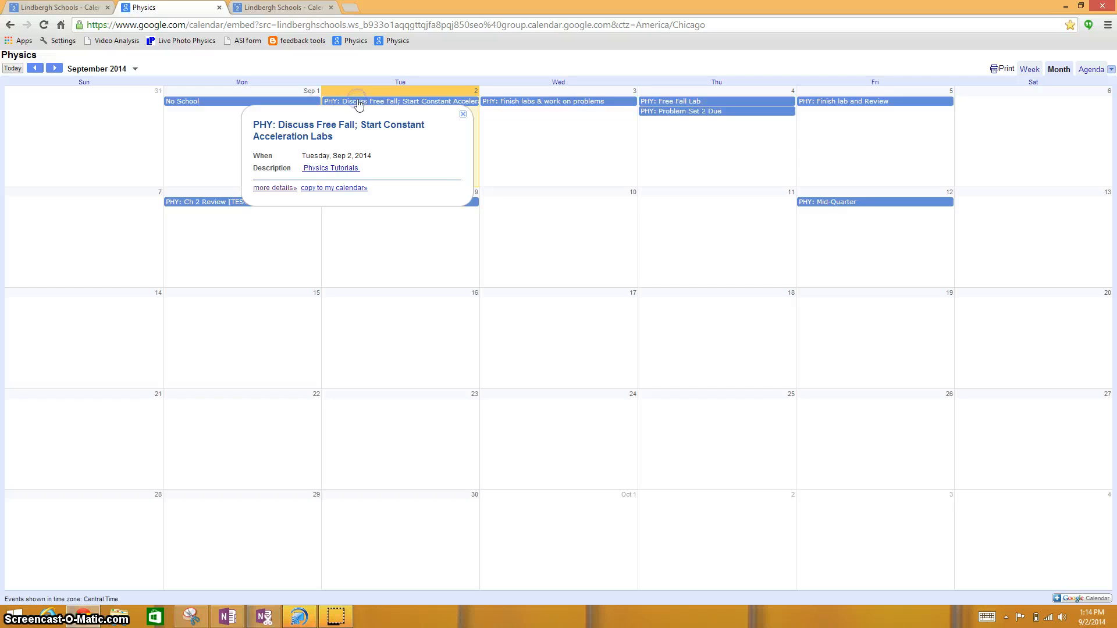
{"action": "left_click", "coordinate": [287, 187]}
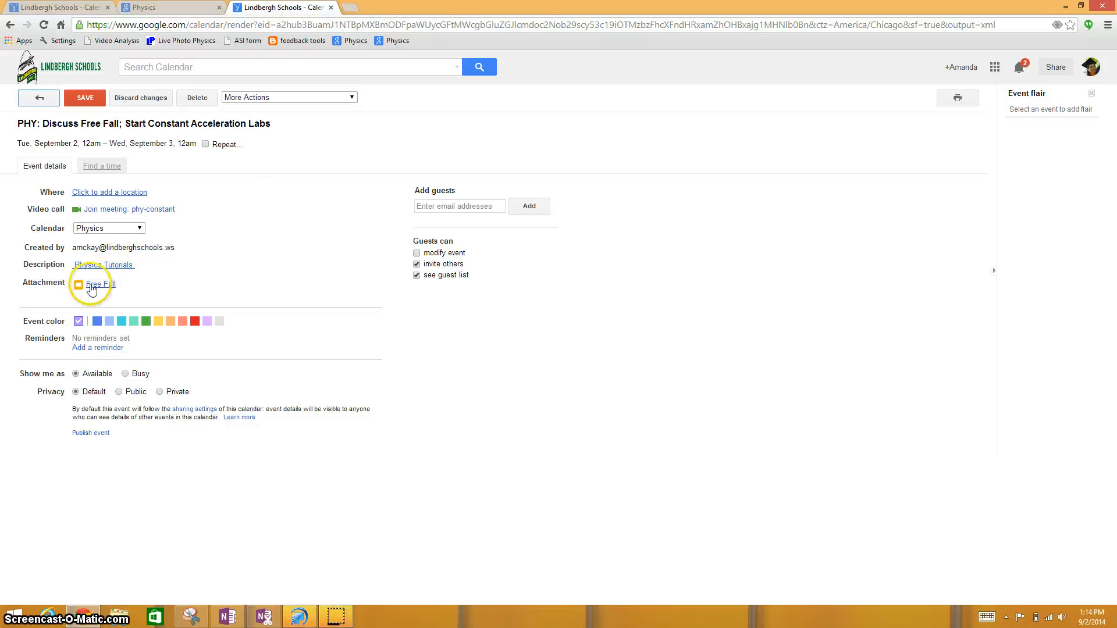
{"action": "left_click", "coordinate": [92, 287]}
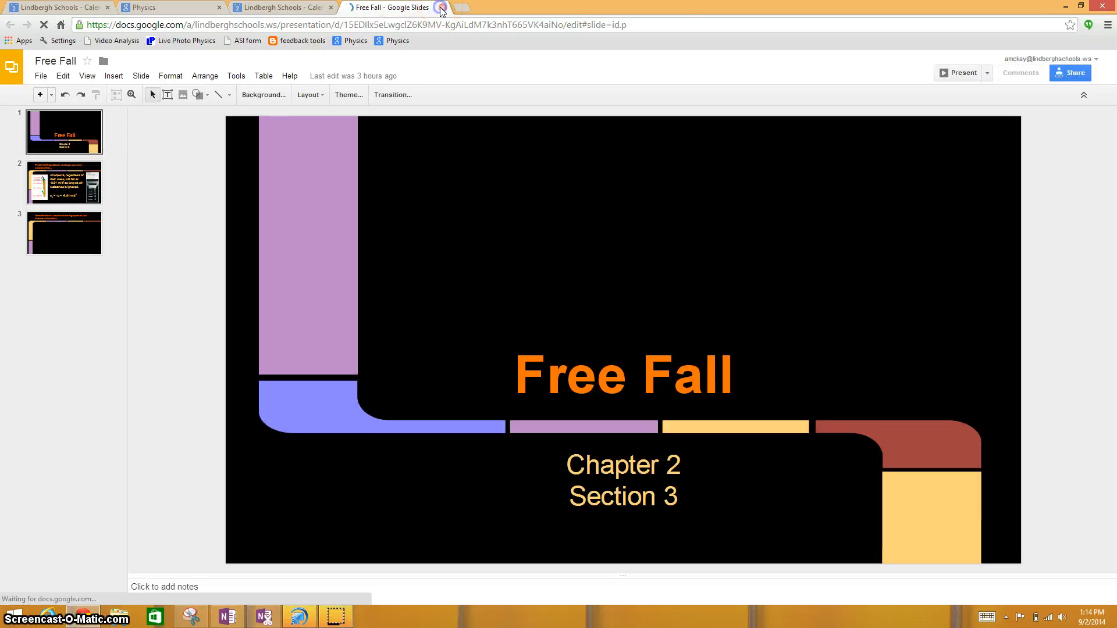
Step: Close the Free Fall presentation, the event details and the Physics web calendar tabs
{"action": "left_click", "coordinate": [442, 8]}
{"action": "left_click", "coordinate": [330, 7]}
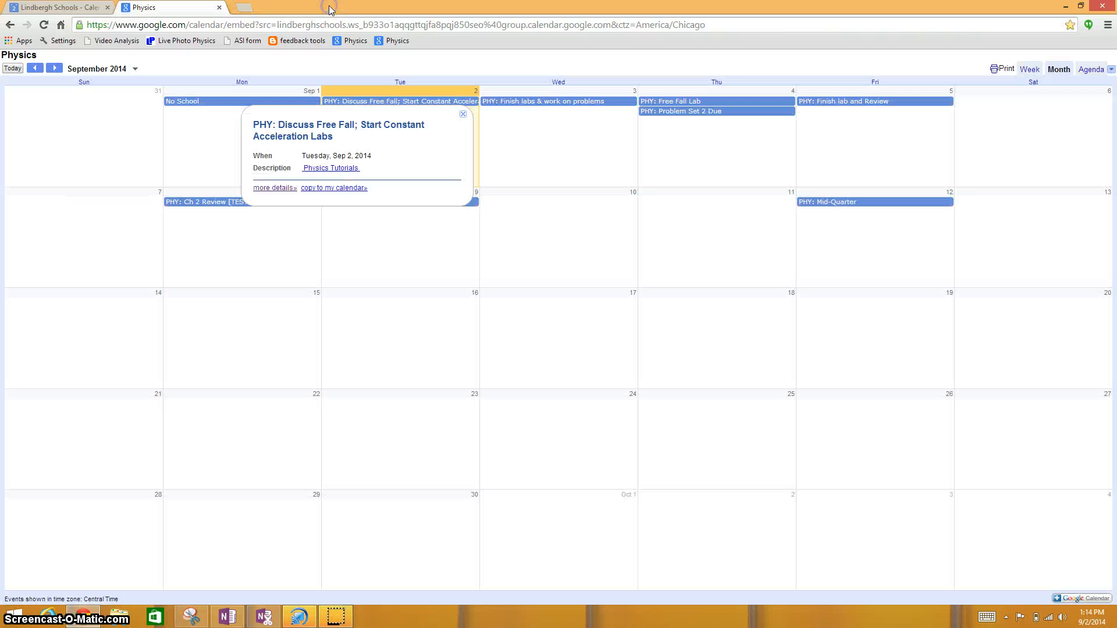
{"action": "left_click", "coordinate": [219, 7]}
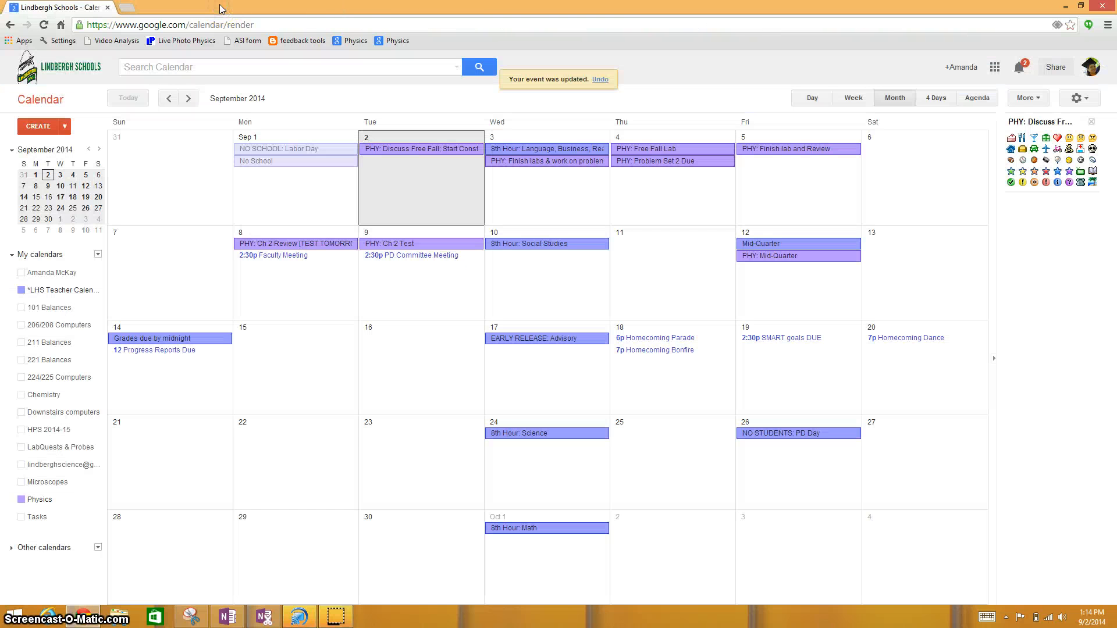